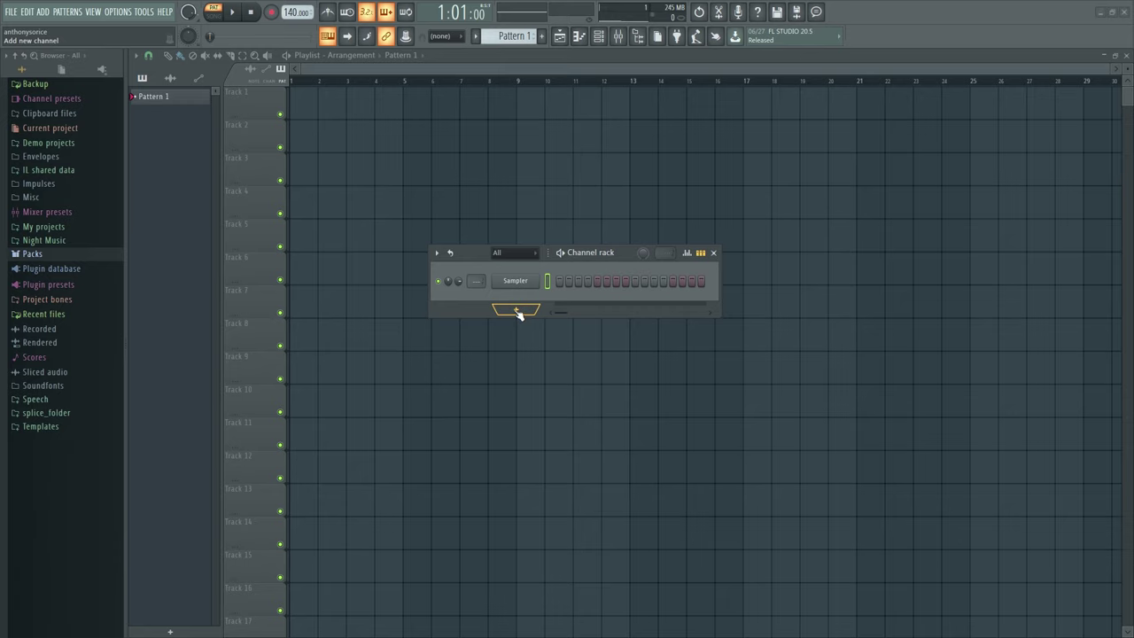
- Add a FLEX instrument channel to the channel rack and move its plugin window over the playlist
click(518, 312)
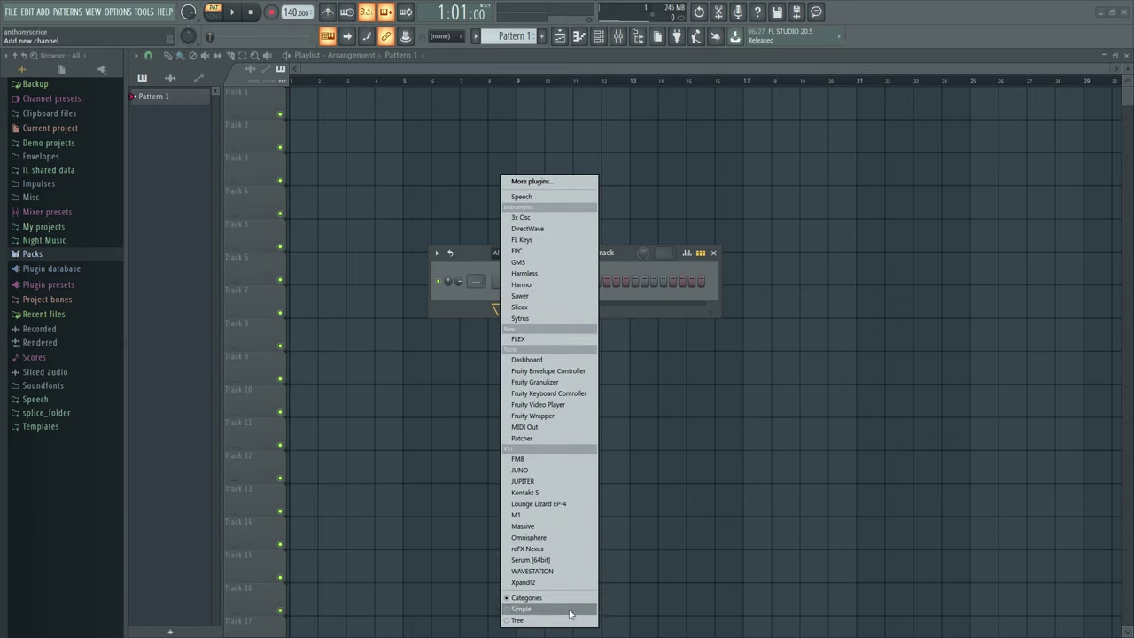
click(523, 340)
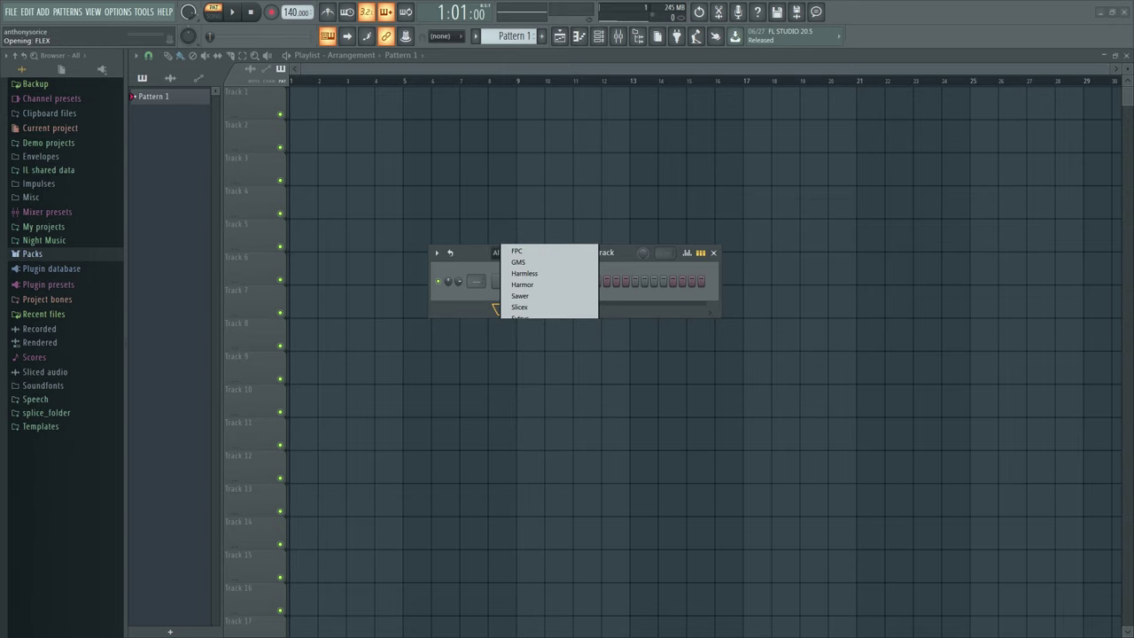
drag(422, 105, 743, 166)
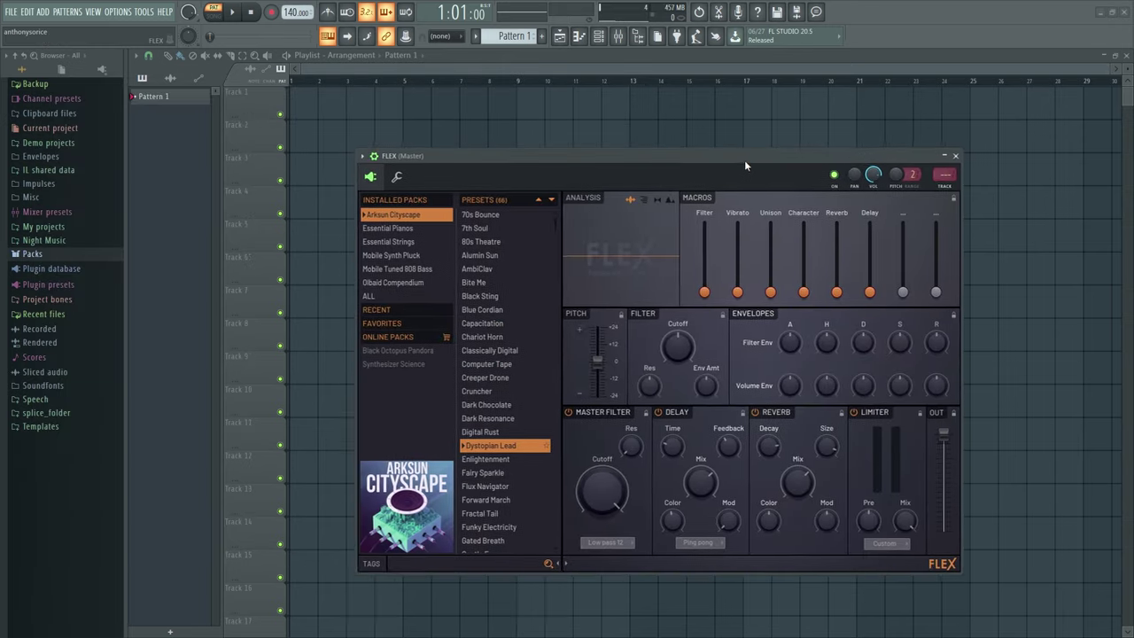
- Change the FLEX interface theme to the neutral dark grey look
right_click(946, 565)
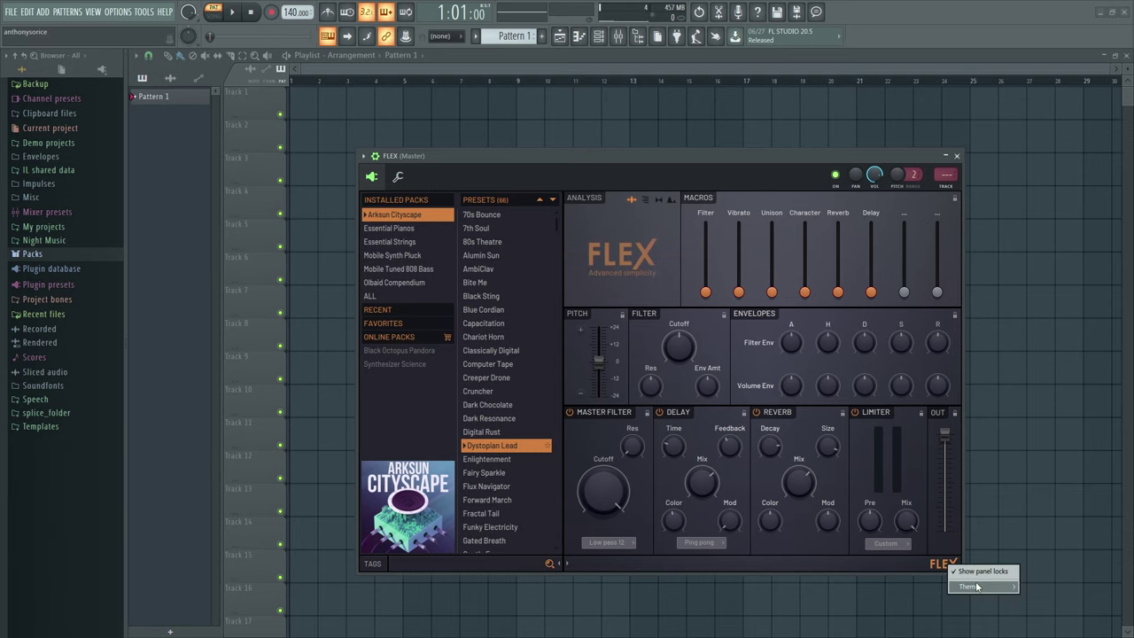
mouse_move(975, 587)
click(1041, 587)
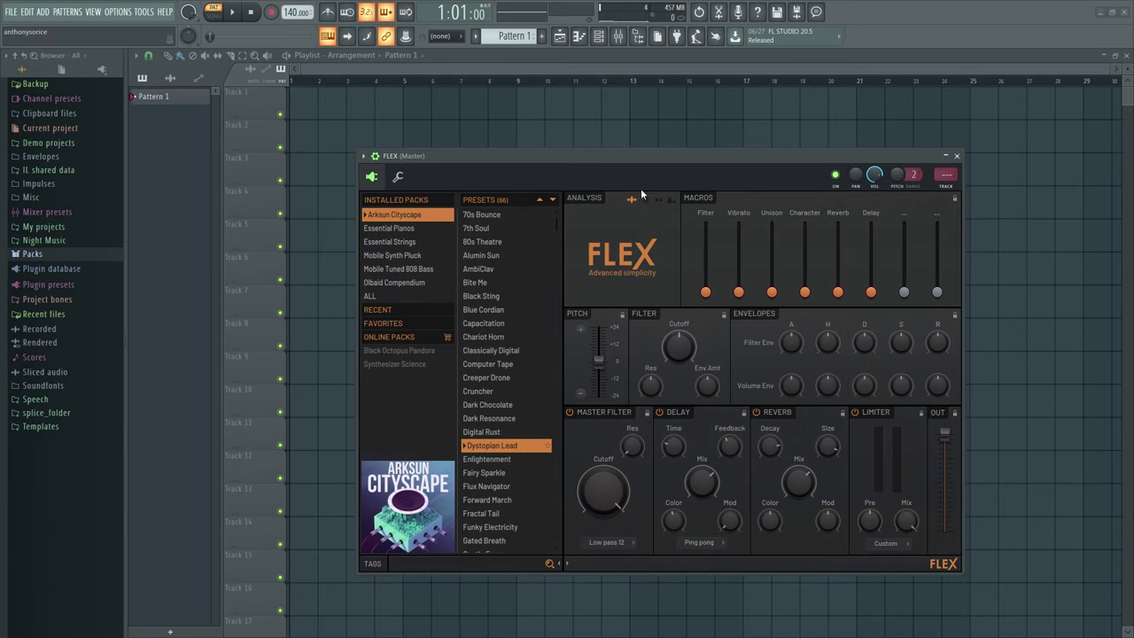
- Try to enlarge the FLEX window and reposition it over the middle of the playlist
drag(634, 158, 469, 42)
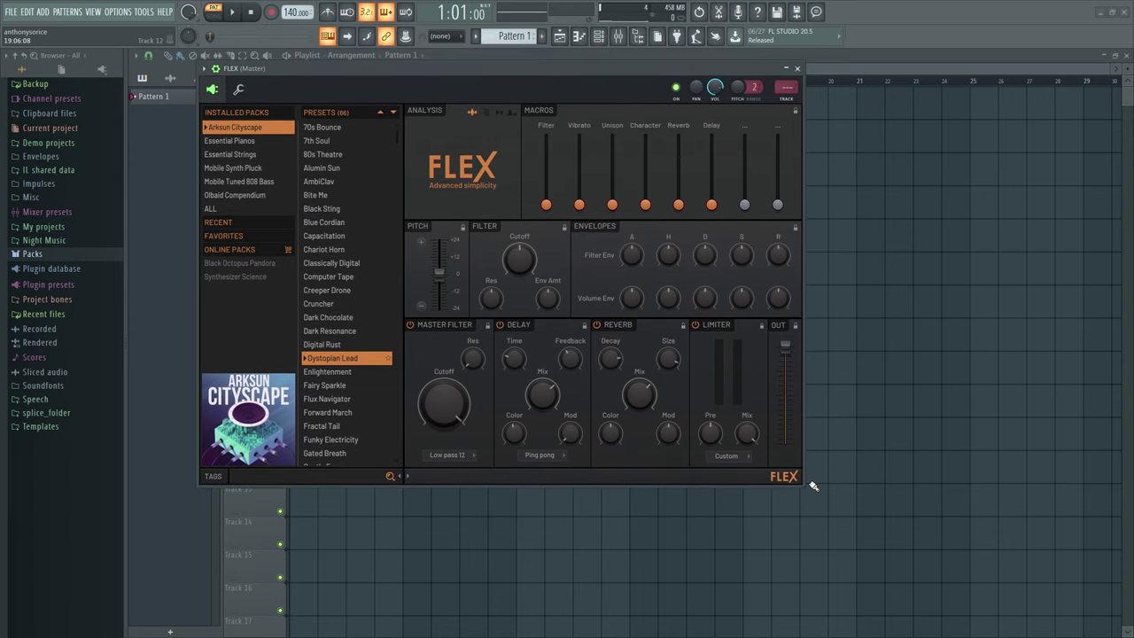
drag(805, 481, 1028, 581)
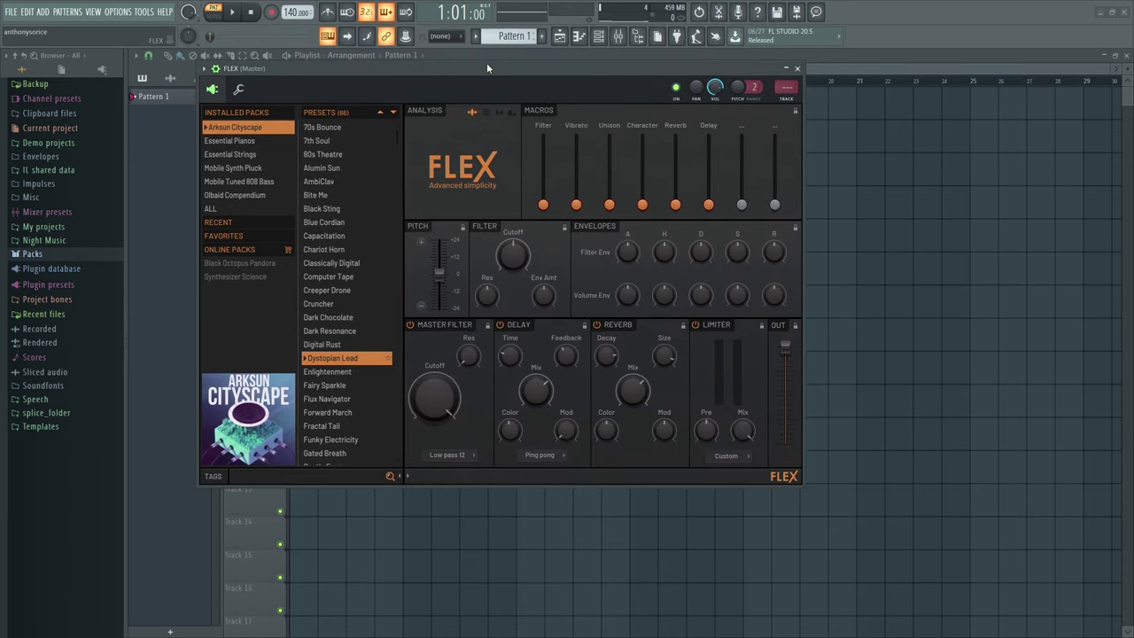
drag(486, 65, 597, 124)
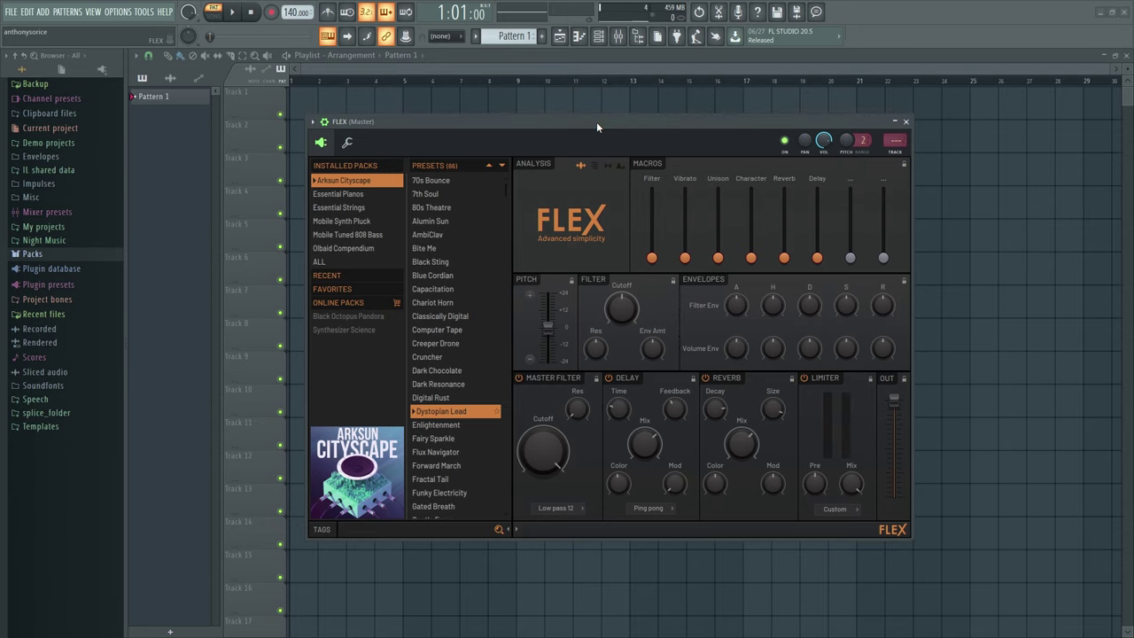
drag(502, 128, 530, 136)
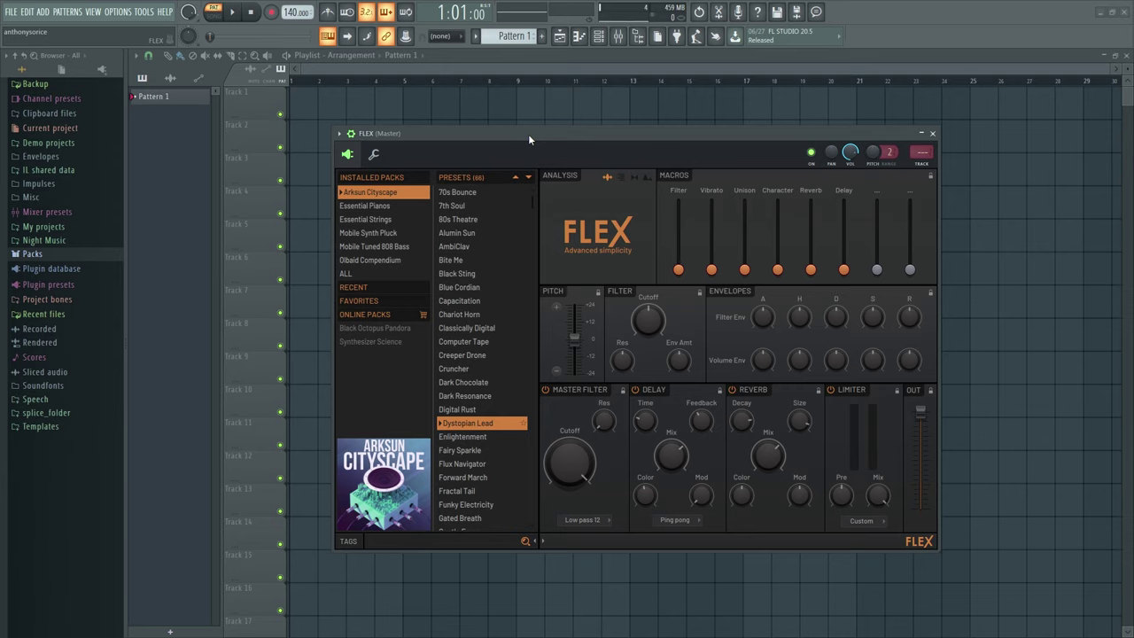
- Look through the Mobile Synth Pluck, Essential Strings, Synthesizer Science and Black Octopus Pandora packs, and return to Arksun Cityscape
click(372, 243)
click(368, 232)
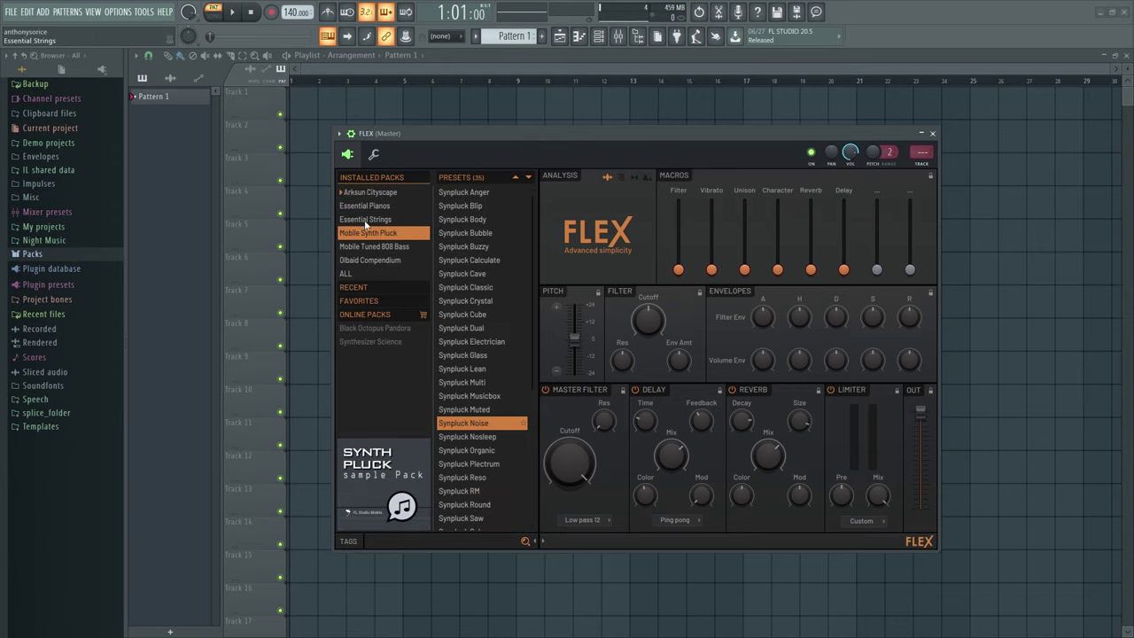
click(365, 219)
click(385, 342)
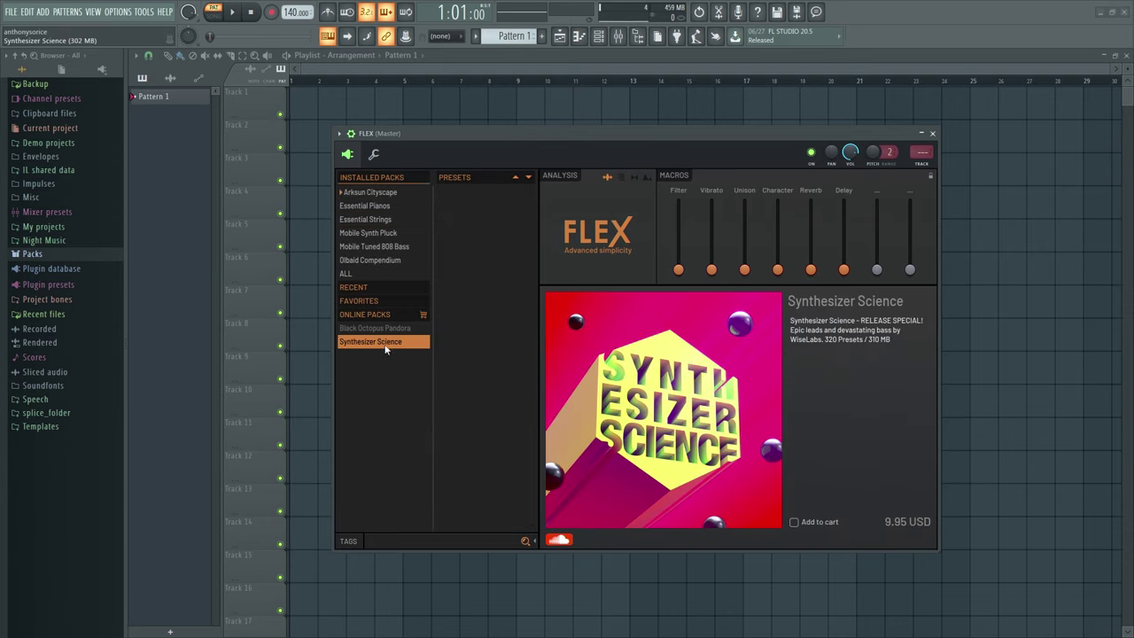
click(383, 329)
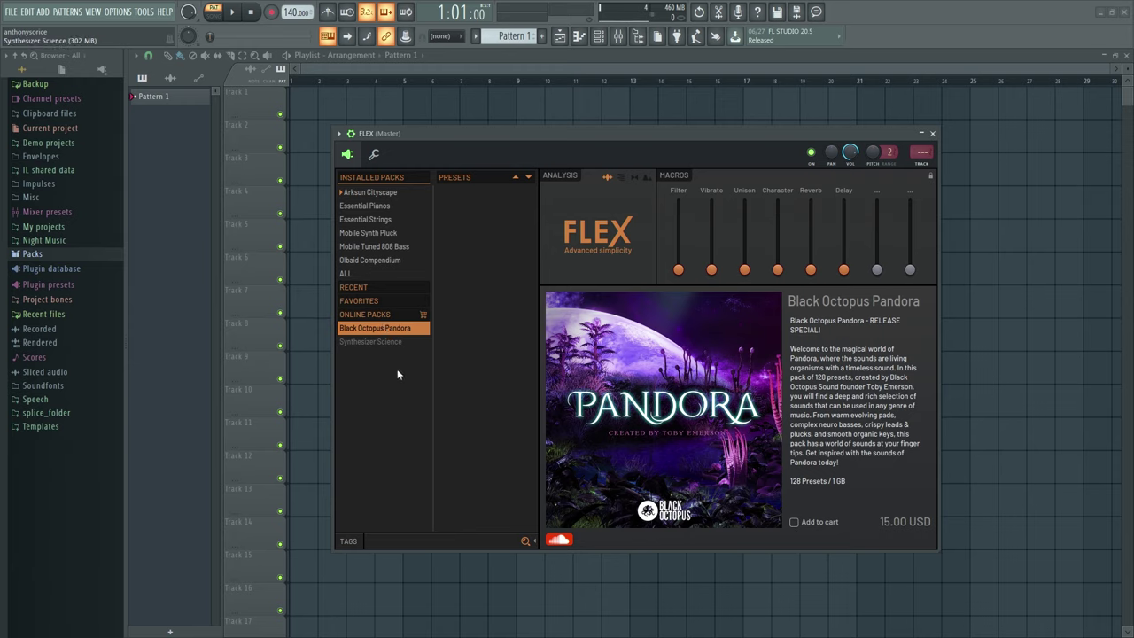
click(361, 196)
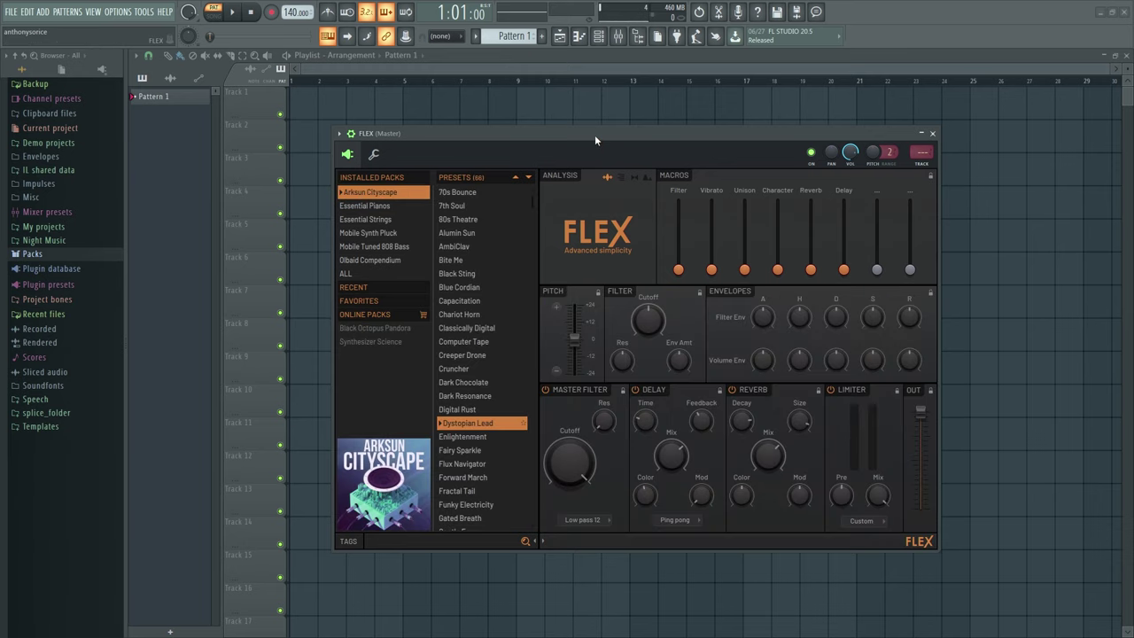
- Try several Arksun Cityscape presets, including Blue Cordian, Square Woof, String Theory and Strange Thong
drag(595, 134, 566, 120)
click(454, 315)
click(428, 273)
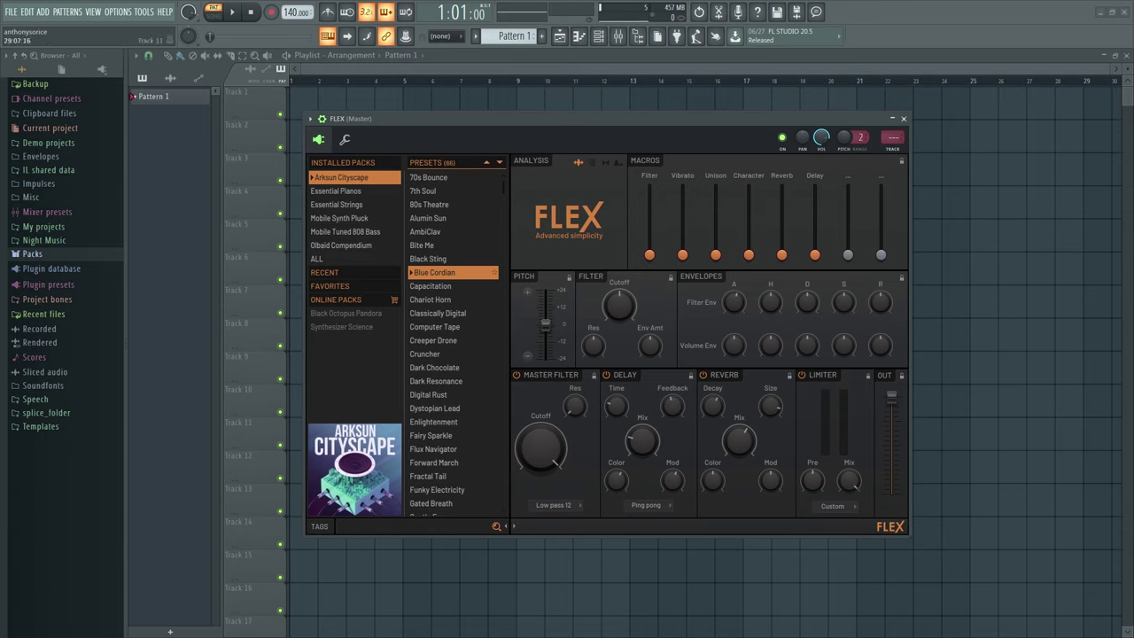
scroll(436, 317, down, 4)
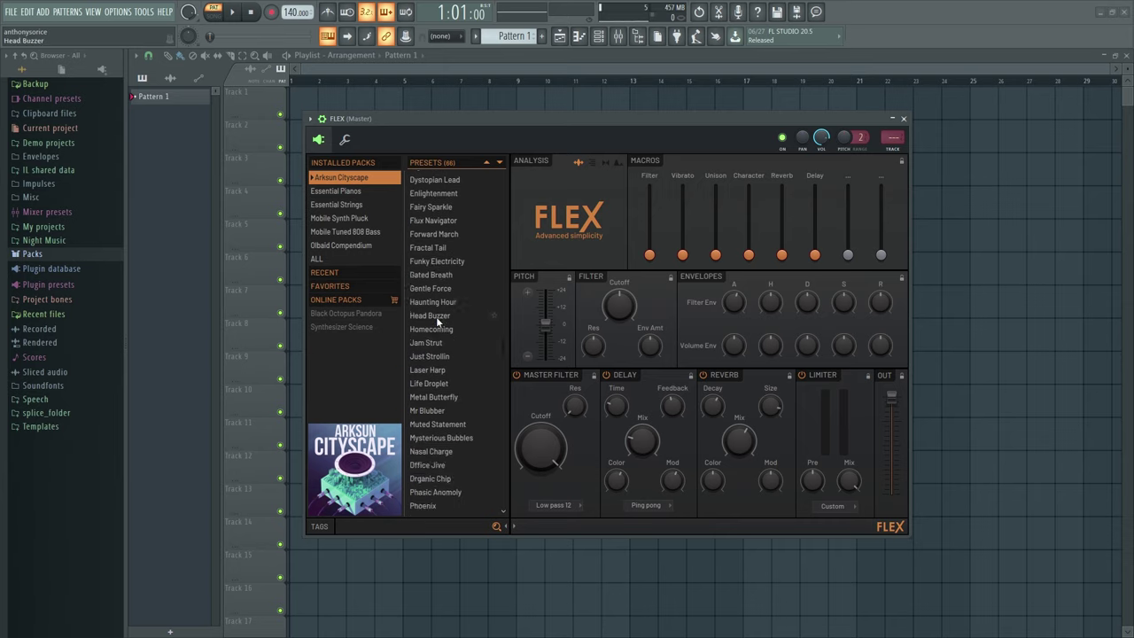
scroll(436, 317, down, 6)
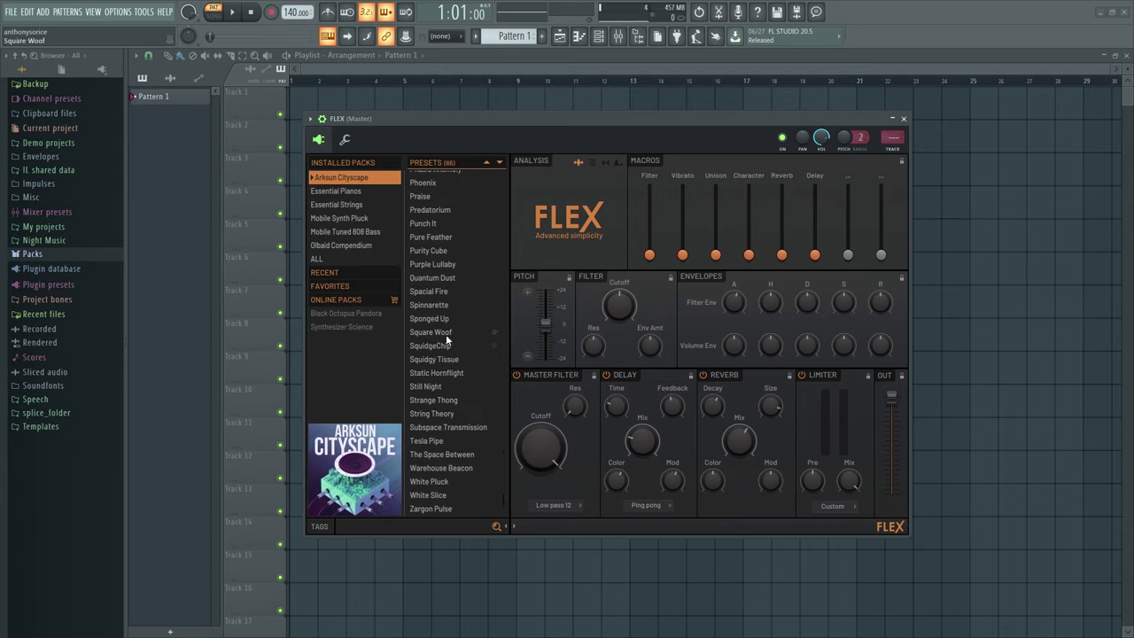
click(446, 333)
click(455, 413)
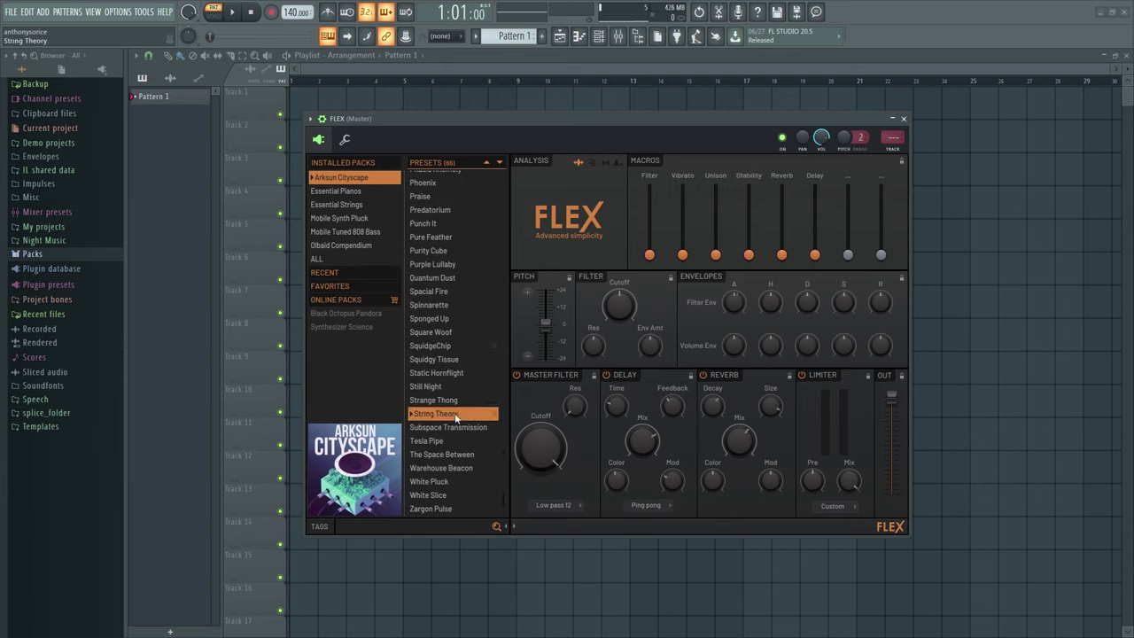
click(447, 402)
- List the presets of all installed packs and try Synpluck Lean, Synpluck Nosleep and Synpluck Electrician
click(325, 259)
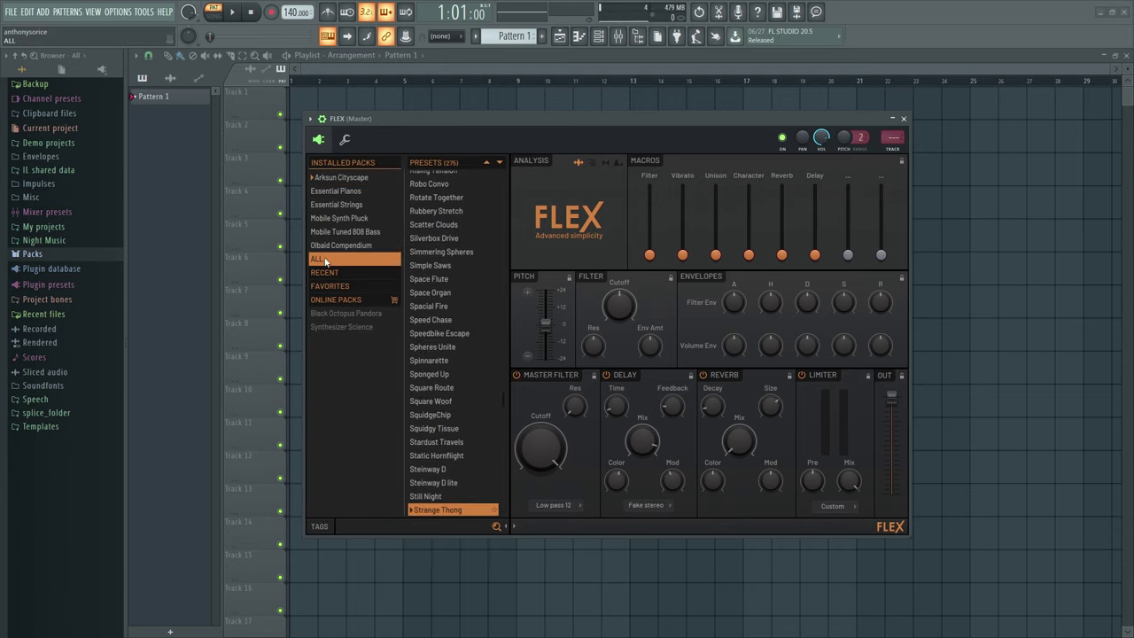
scroll(447, 345, down, 8)
click(452, 353)
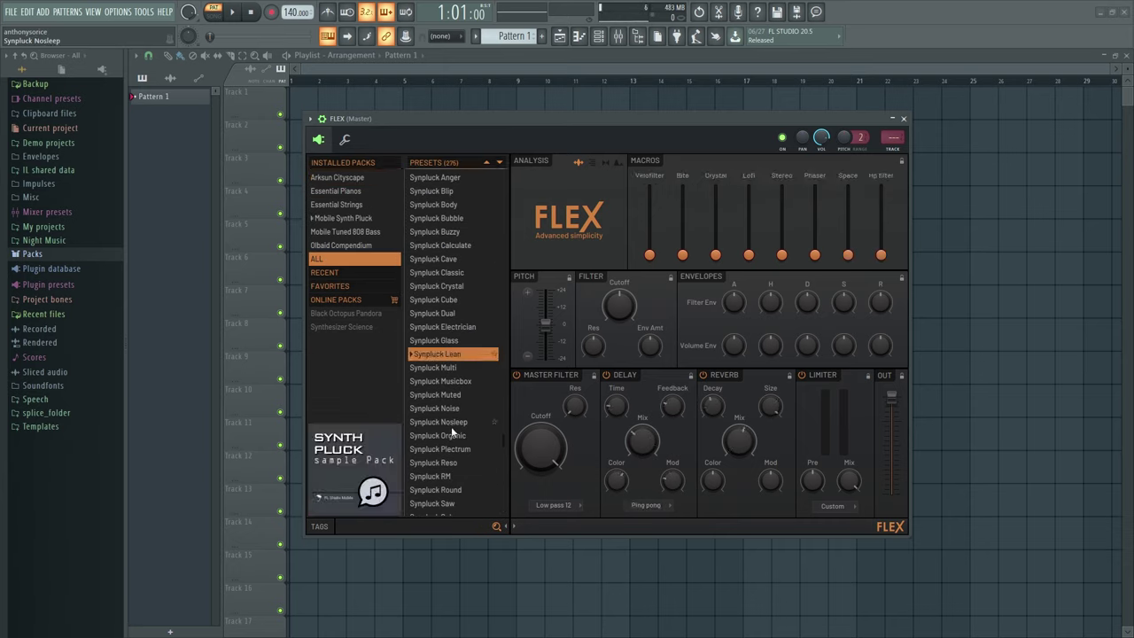
click(452, 426)
click(450, 325)
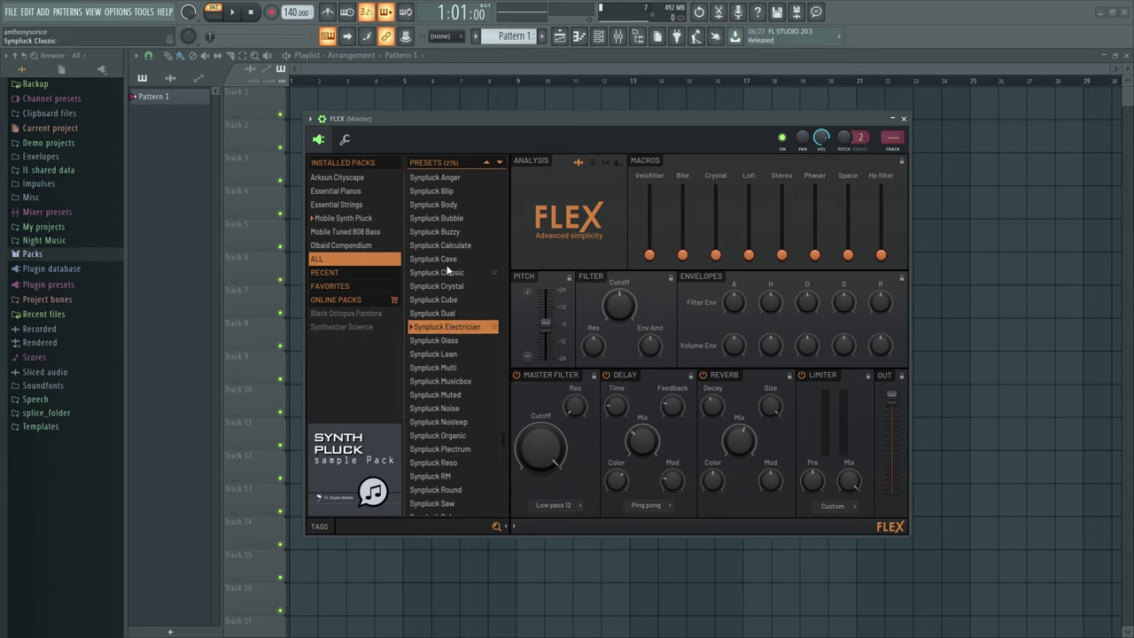
- Try the Violas Pizzicato and Westworld presets further down the full list, and load Warehouse Beacon
scroll(448, 270, down, 10)
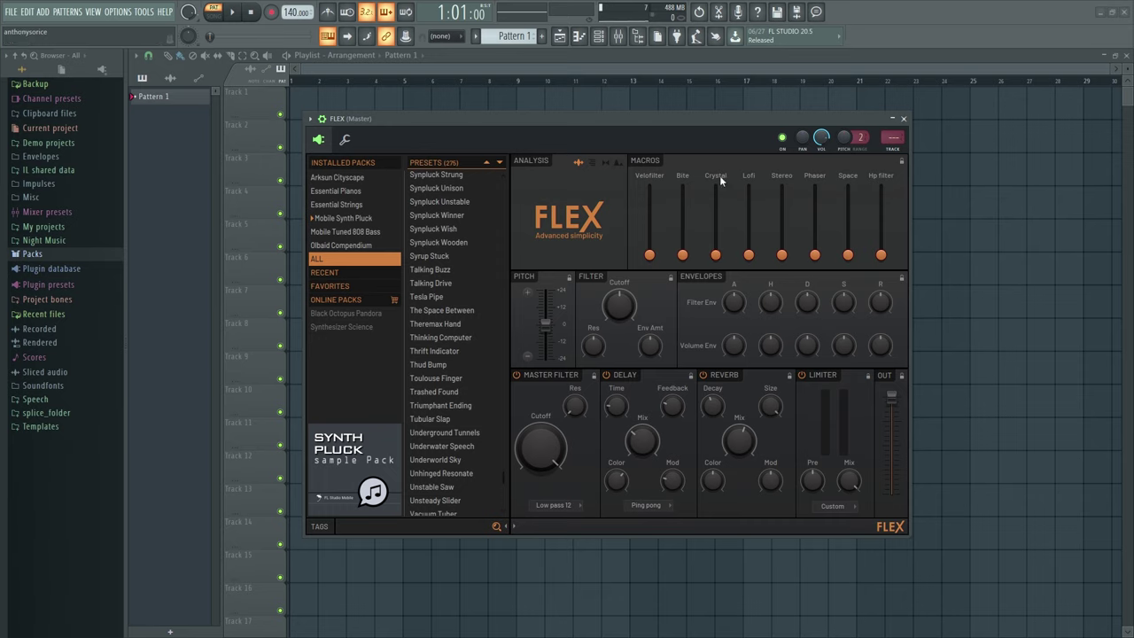
scroll(438, 365, down, 4)
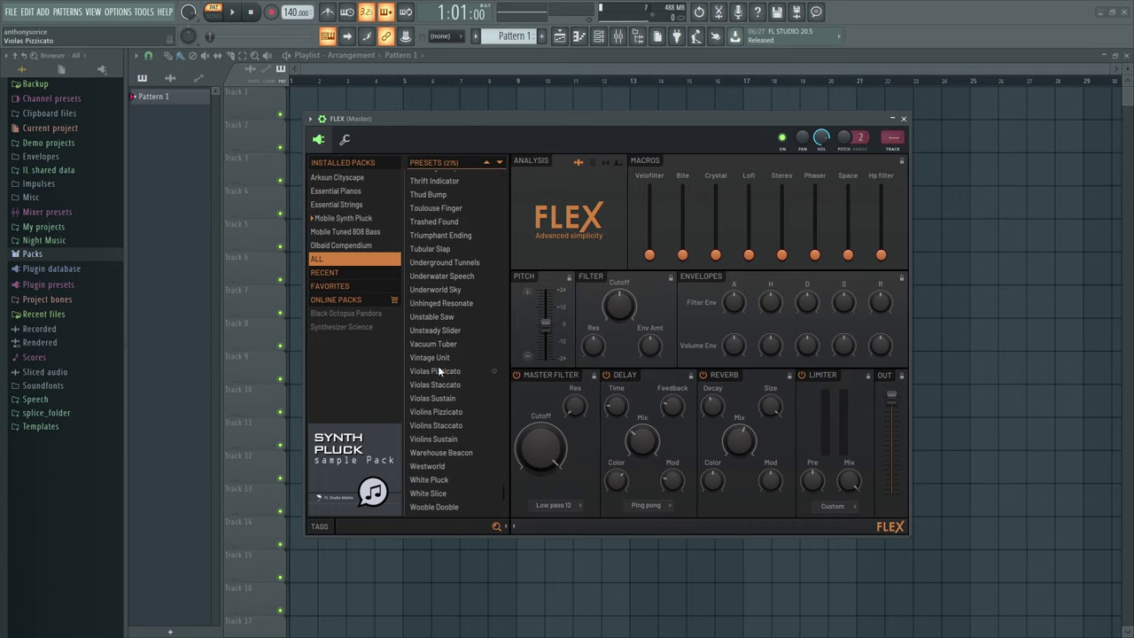
click(437, 368)
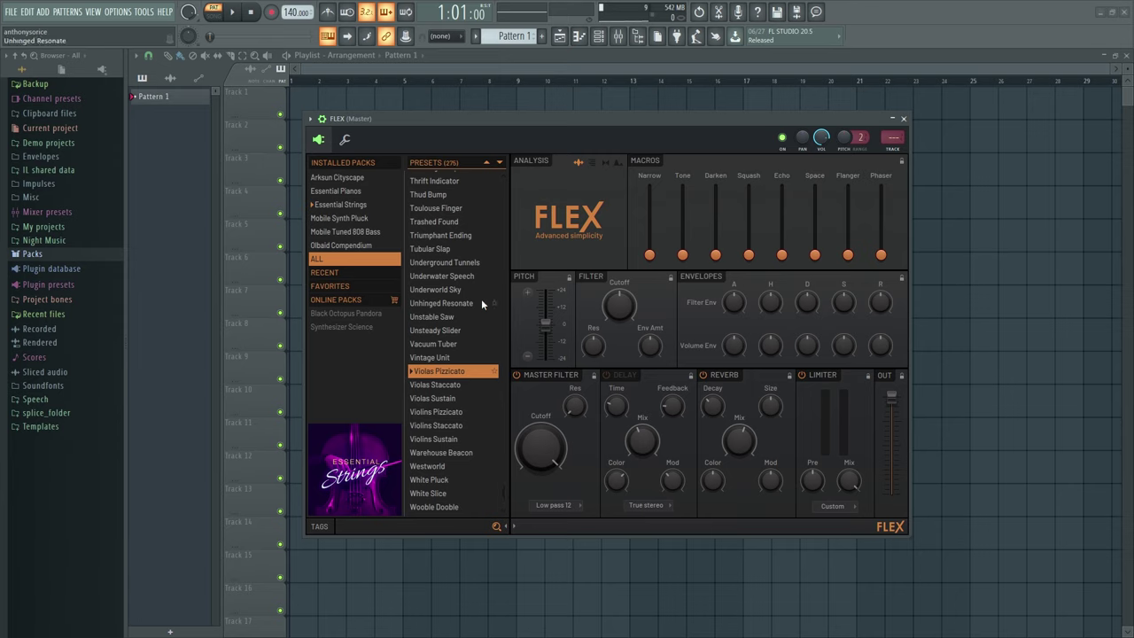
scroll(433, 463, down, 3)
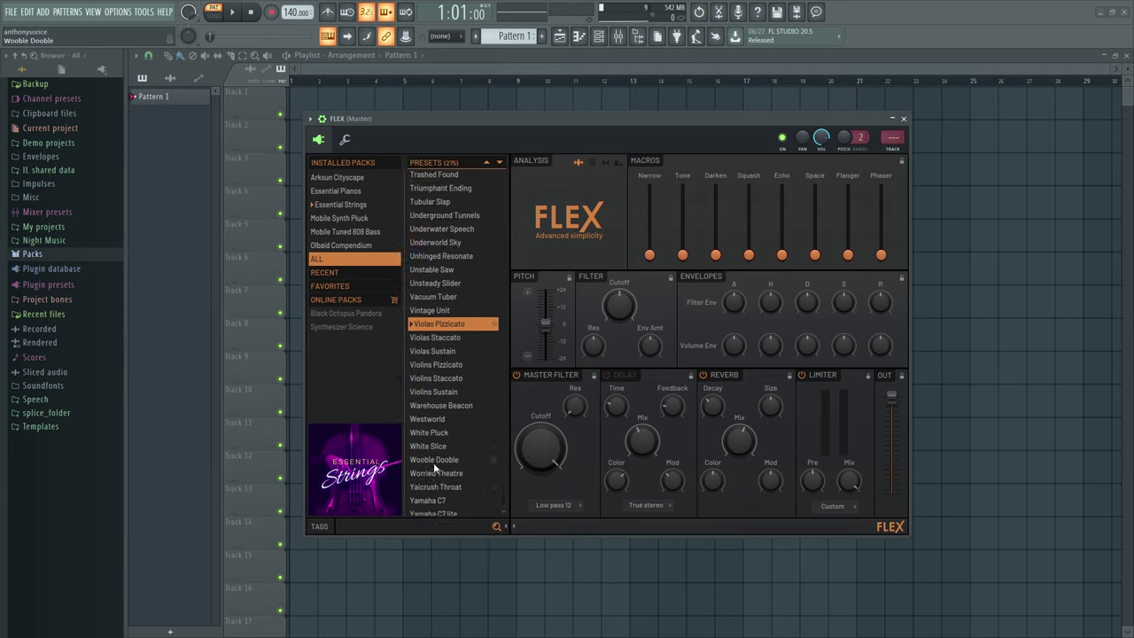
click(426, 401)
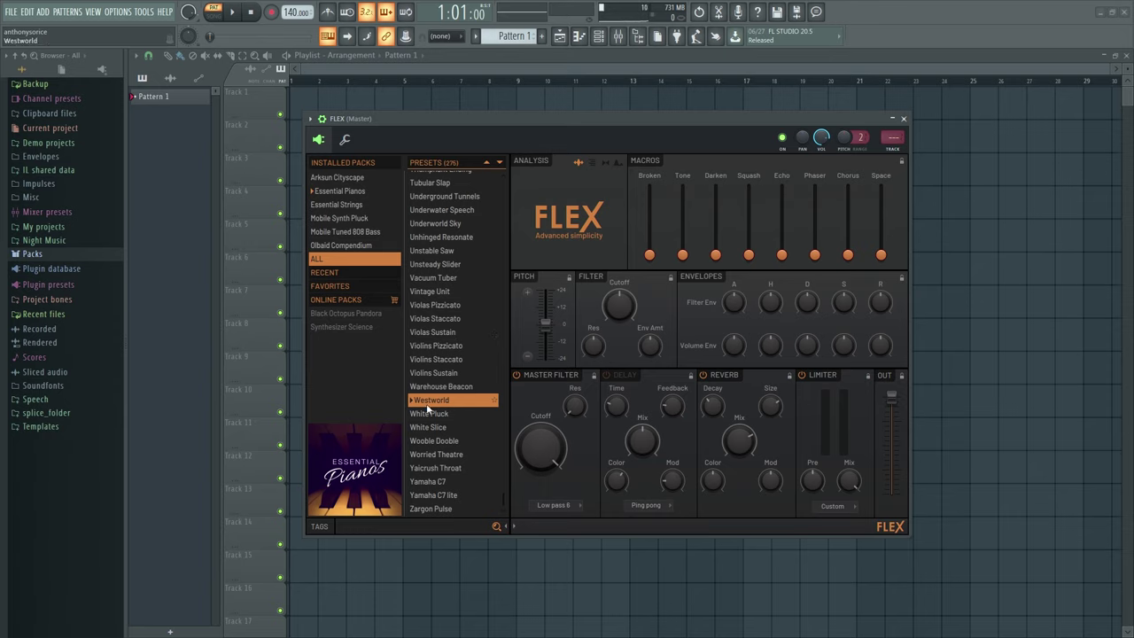
mouse_move(652, 257)
mouse_down()
mouse_move(651, 186)
mouse_move(653, 256)
mouse_up()
click(438, 256)
click(422, 389)
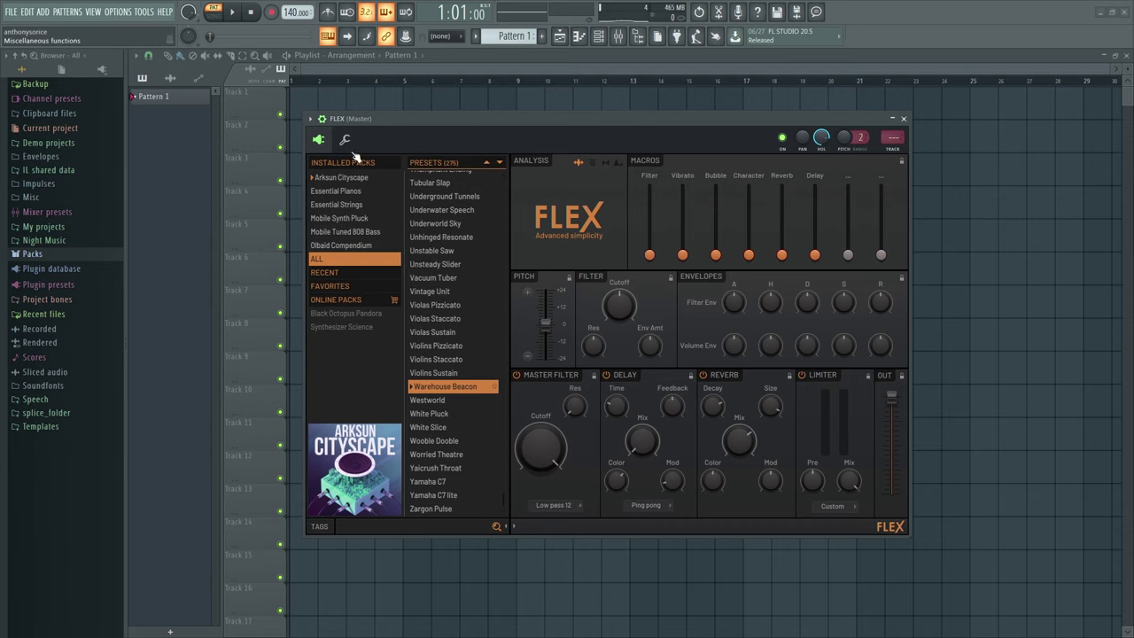
- Select the Arksun Cityscape pack in FLEX and close the plugin window
drag(673, 142, 698, 117)
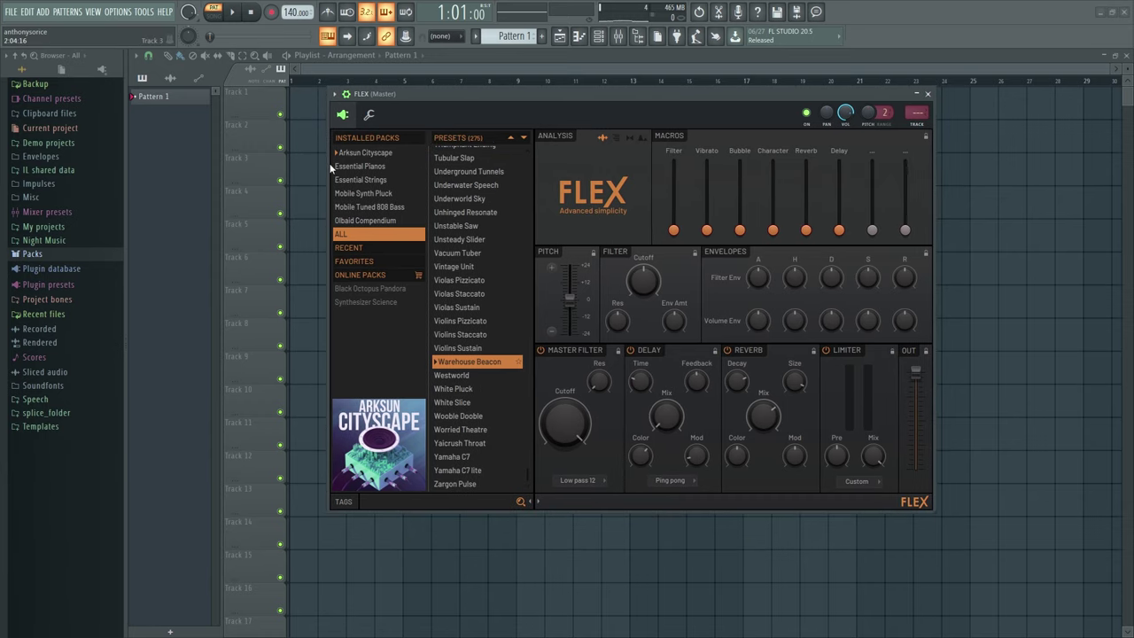
click(365, 153)
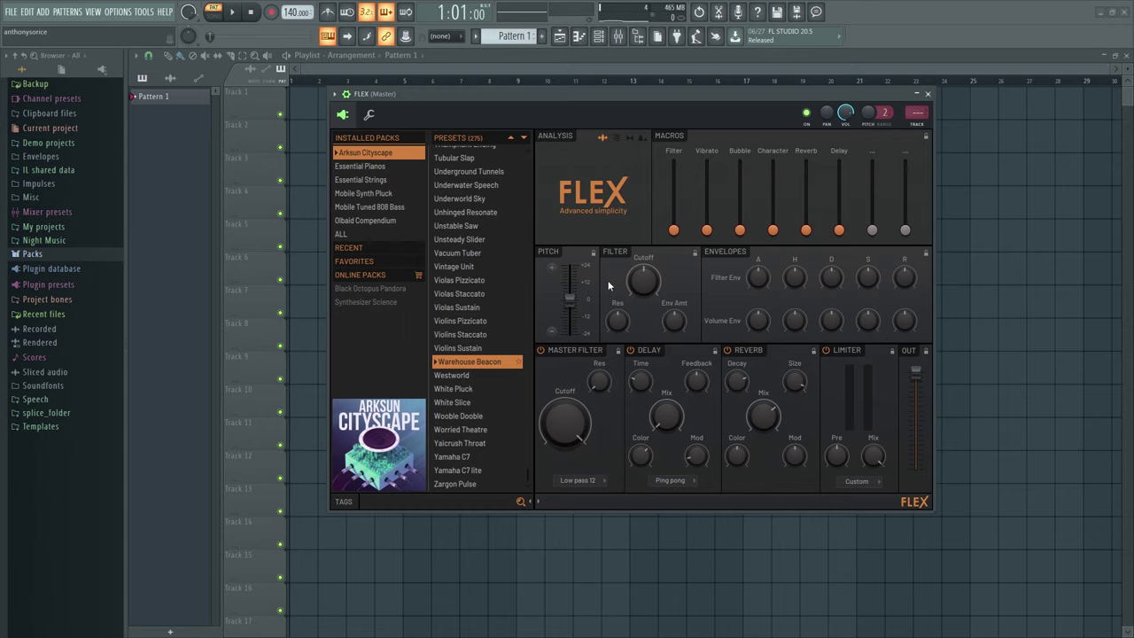
click(928, 94)
- Add a Sytrus instrument channel to the channel rack and show its detailed settings
click(492, 328)
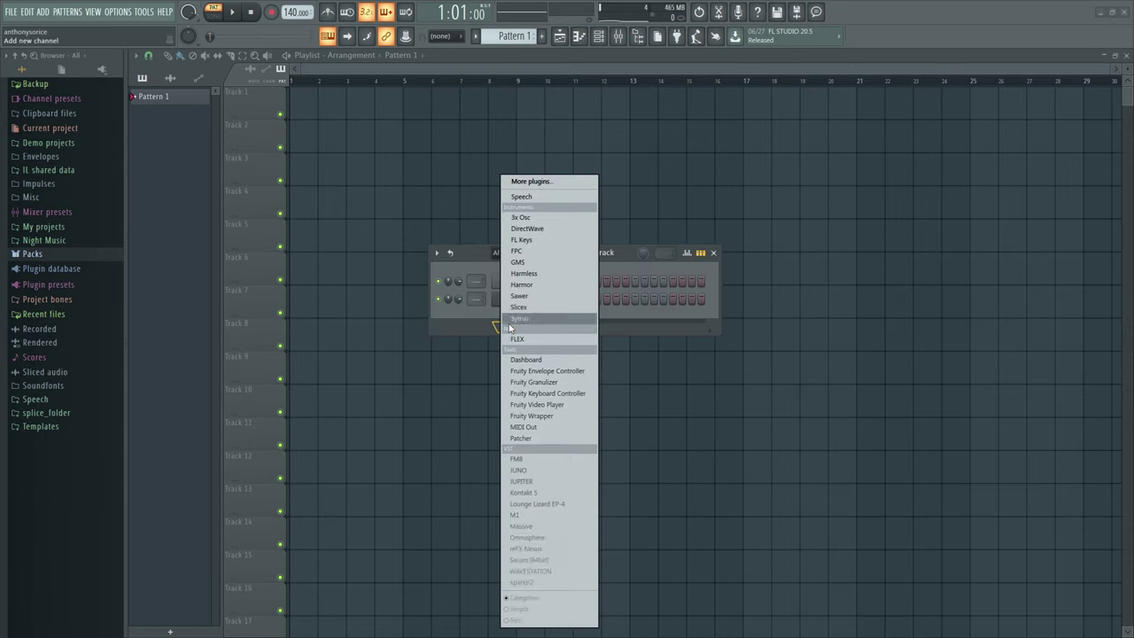
click(542, 319)
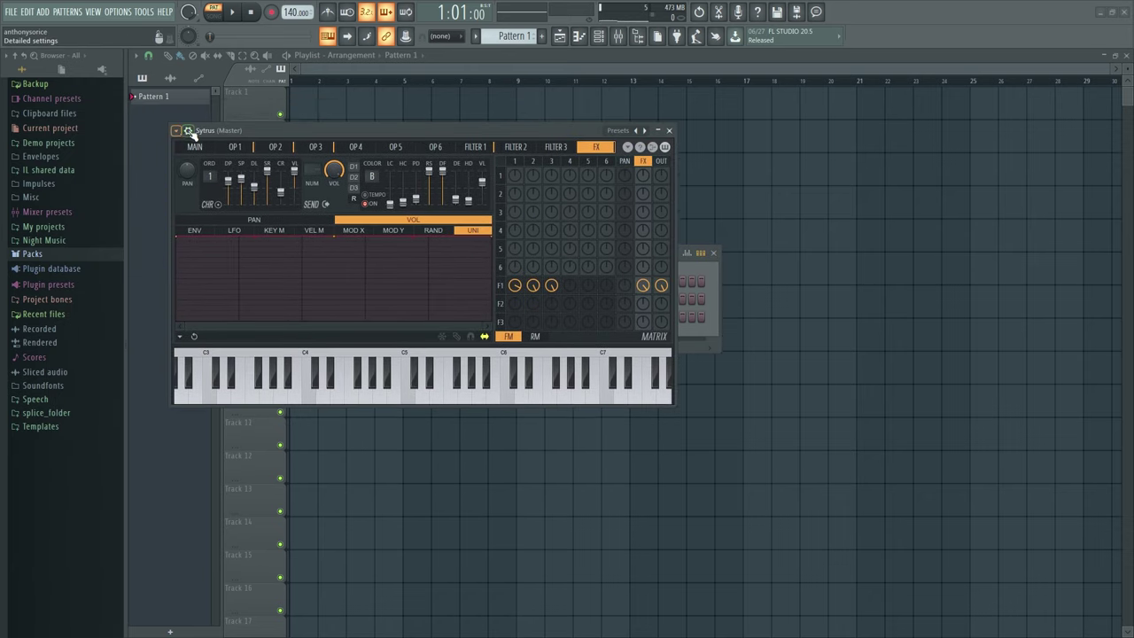
click(187, 132)
- Load the Pluck Agudo preset from the X Olbaid pluck presets in Sytrus and play notes on its keyboard
click(176, 131)
mouse_move(203, 168)
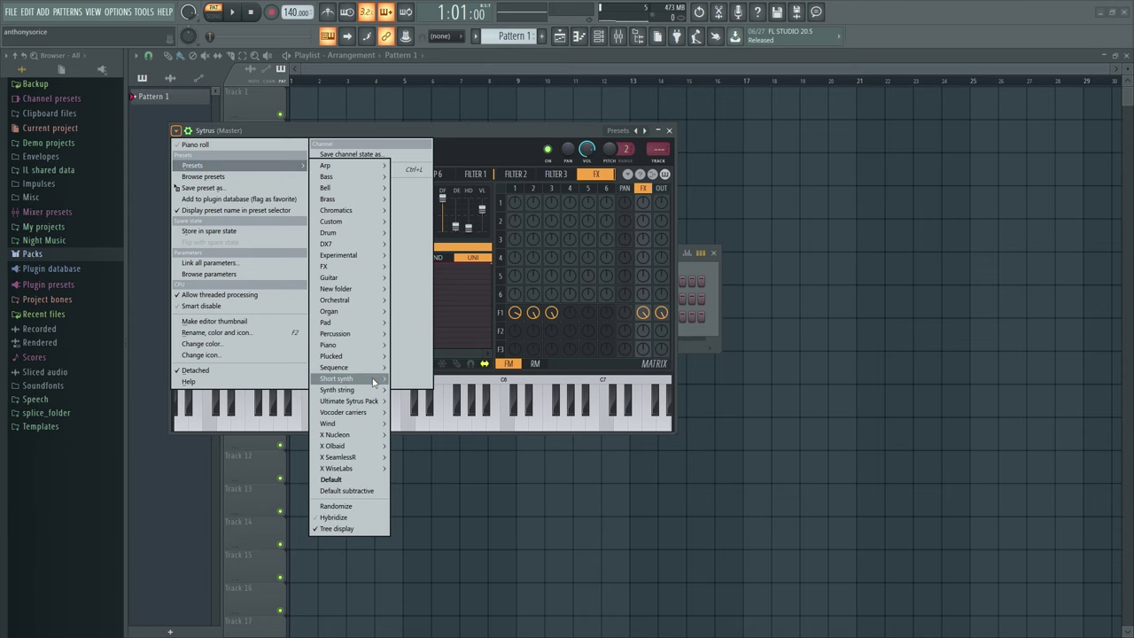
mouse_move(381, 445)
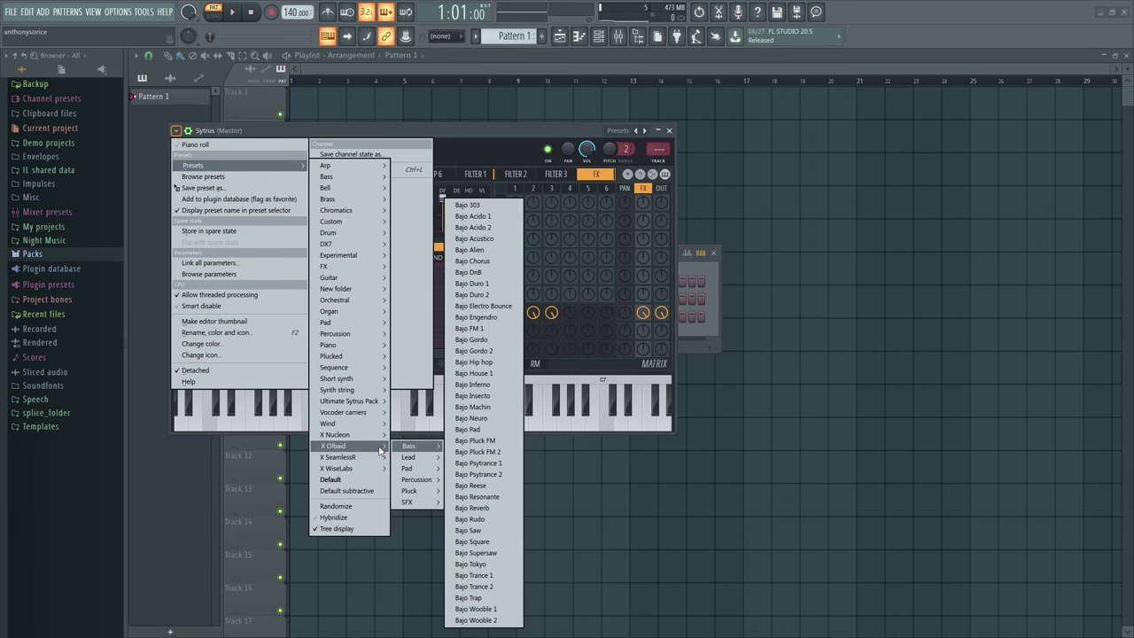
mouse_move(421, 491)
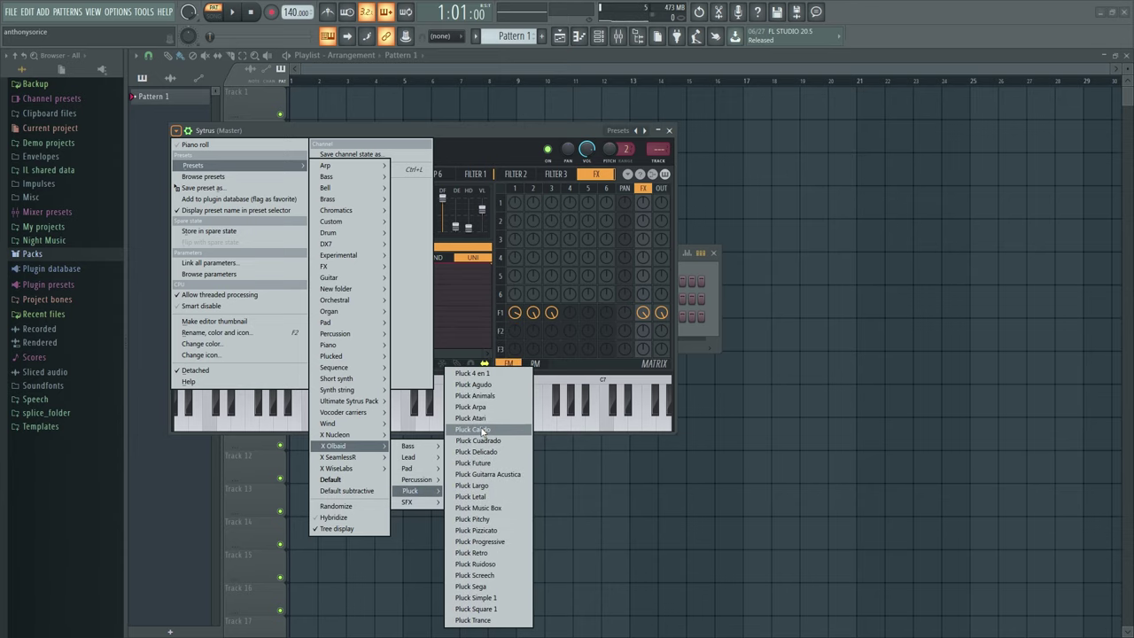
click(477, 384)
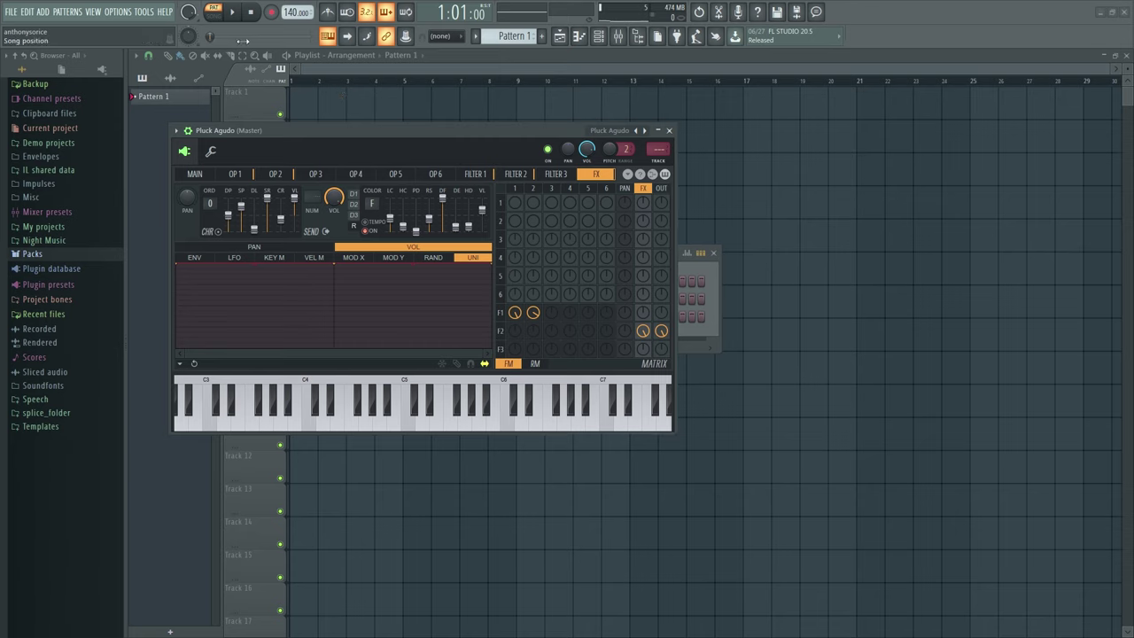
click(375, 399)
click(453, 416)
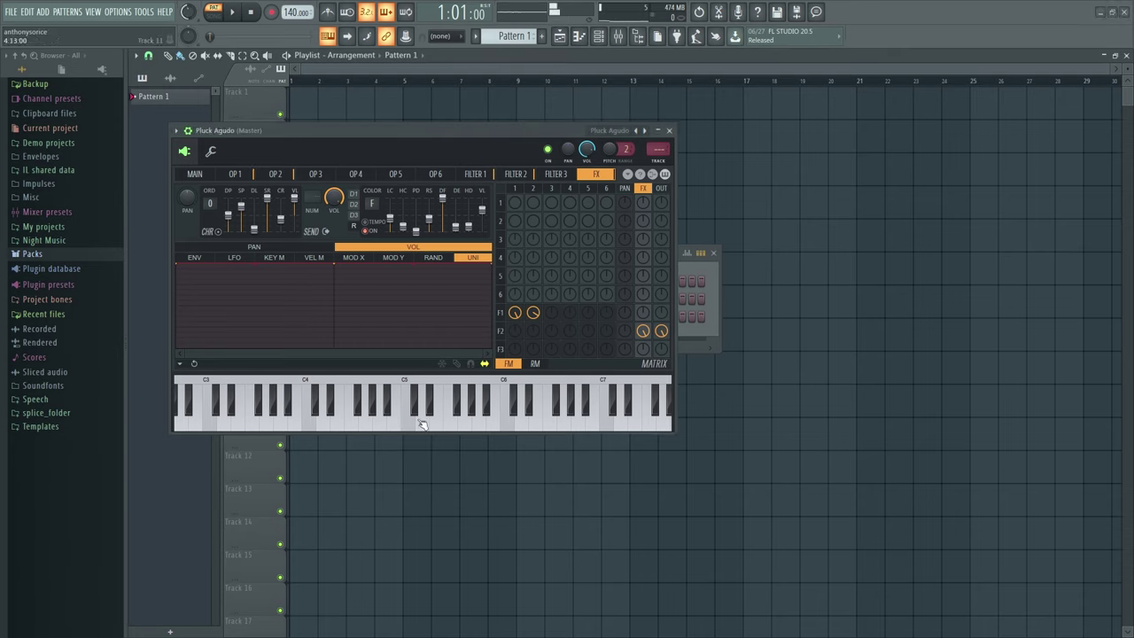
- Step through the Pluck Animals and Pluck Arpa presets in Sytrus and play notes to audition them
click(309, 424)
click(224, 416)
click(644, 130)
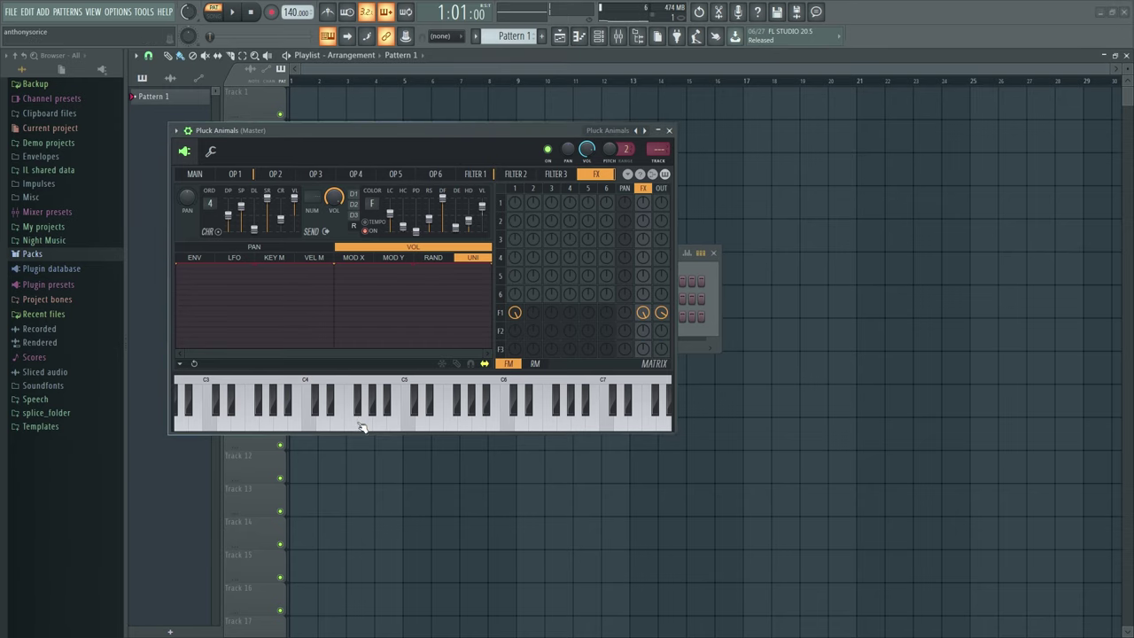
click(479, 416)
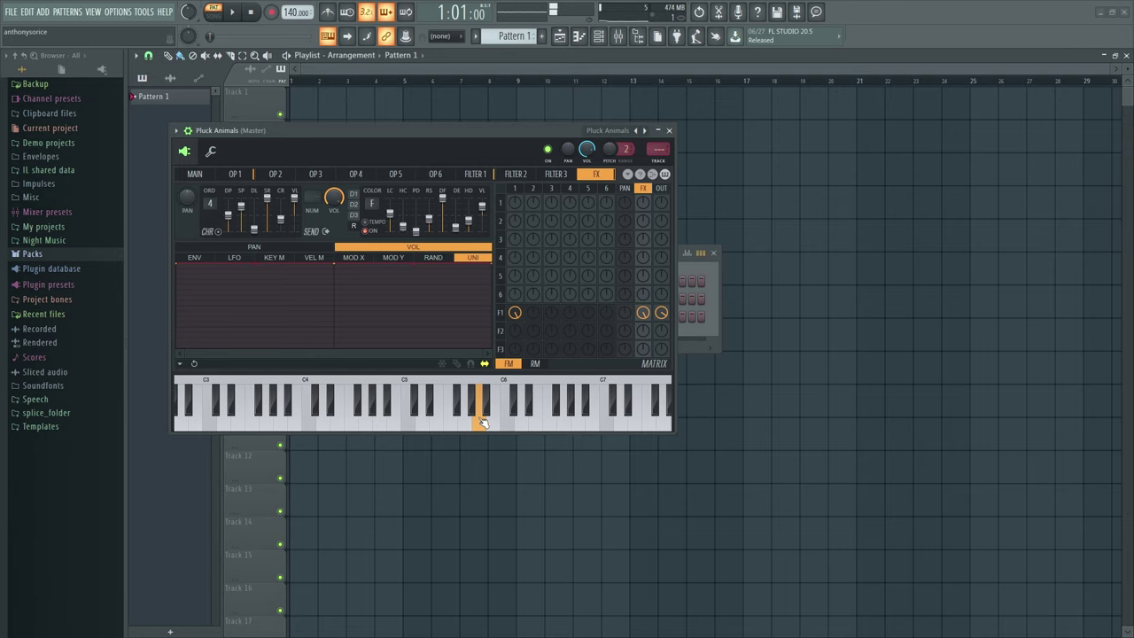
click(644, 131)
click(308, 421)
click(283, 421)
click(255, 421)
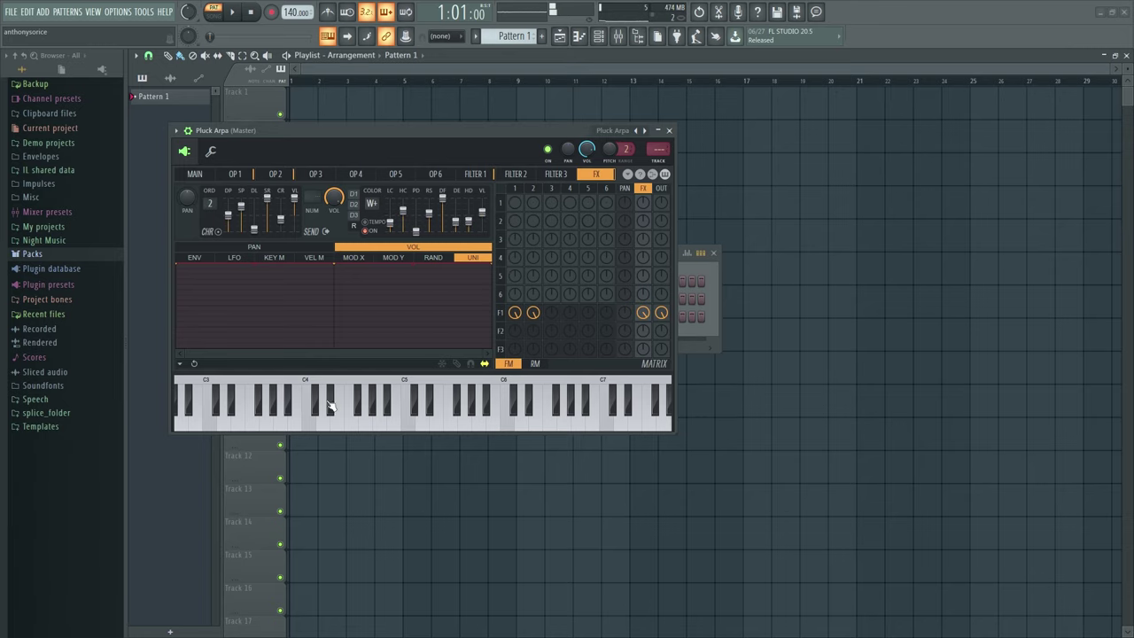
click(488, 417)
- Load the Bajo Hip hop preset from the X Olbaid bass presets in Sytrus and play low notes
click(176, 131)
mouse_move(240, 165)
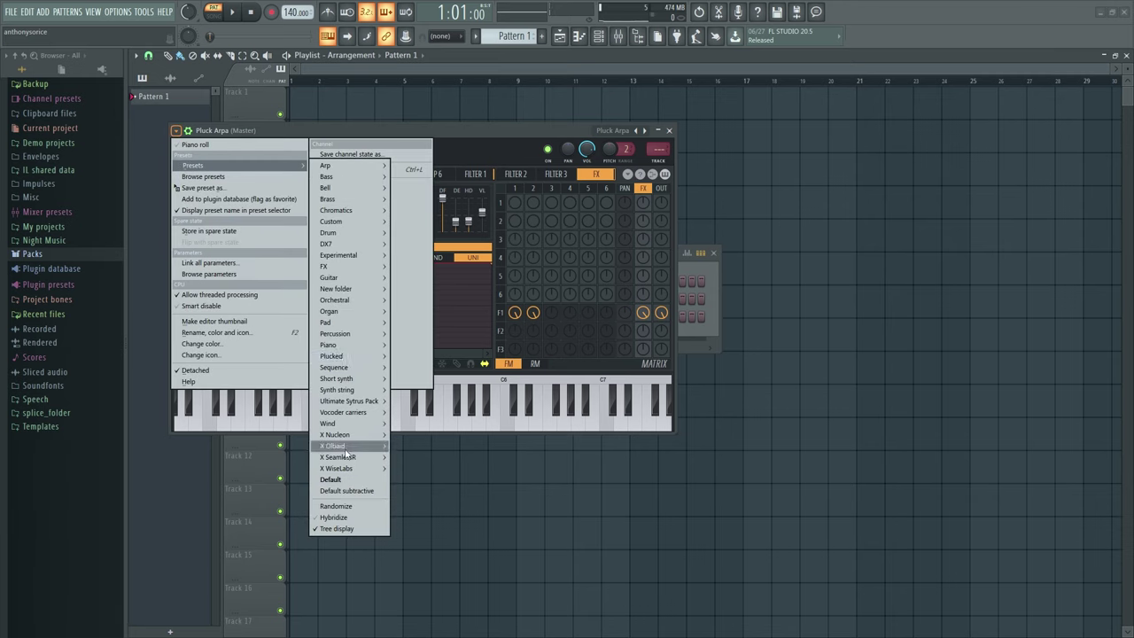
mouse_move(345, 452)
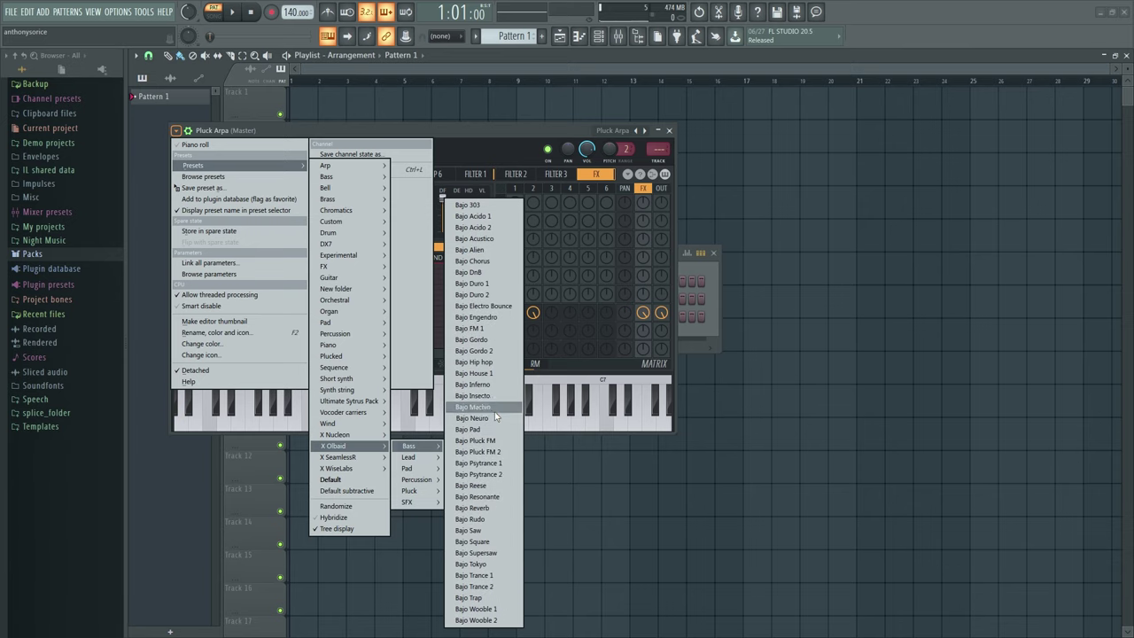
click(488, 362)
click(373, 416)
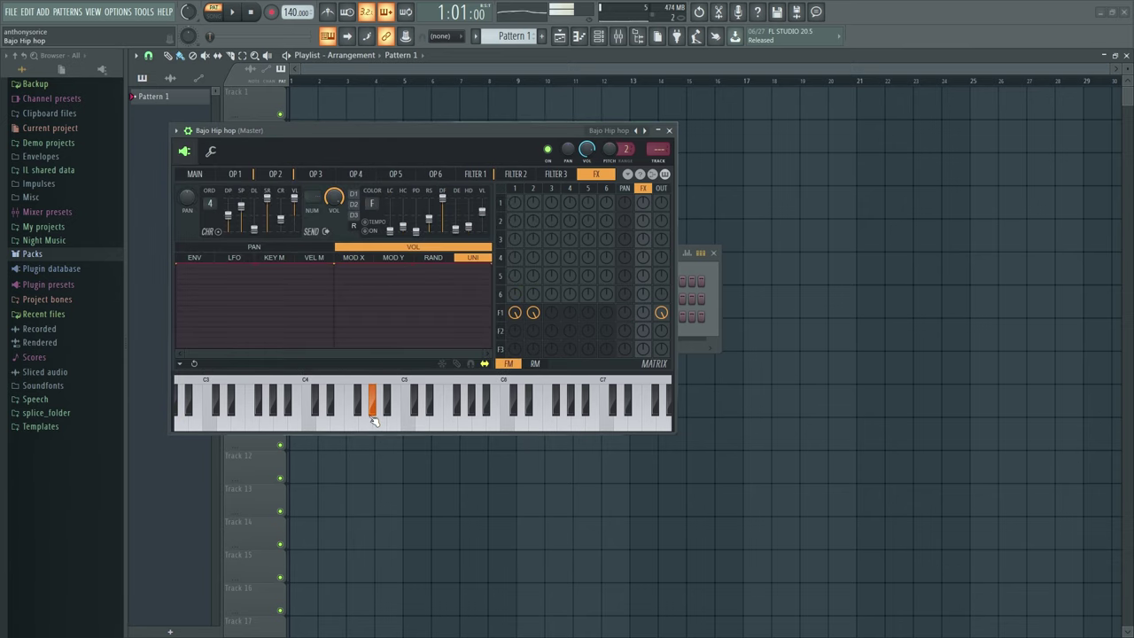
click(352, 420)
click(310, 420)
click(282, 419)
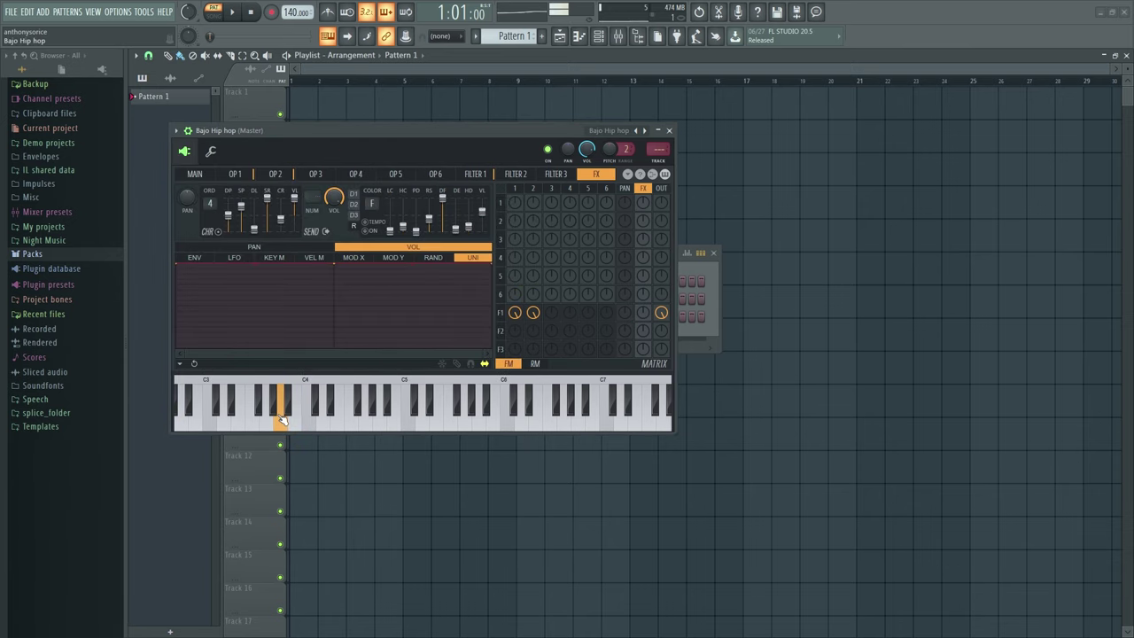
- Switch Sytrus to the neighbouring Bajo Gordo 2 preset, play several notes and close the plugin window
click(645, 131)
click(376, 417)
click(395, 417)
click(441, 416)
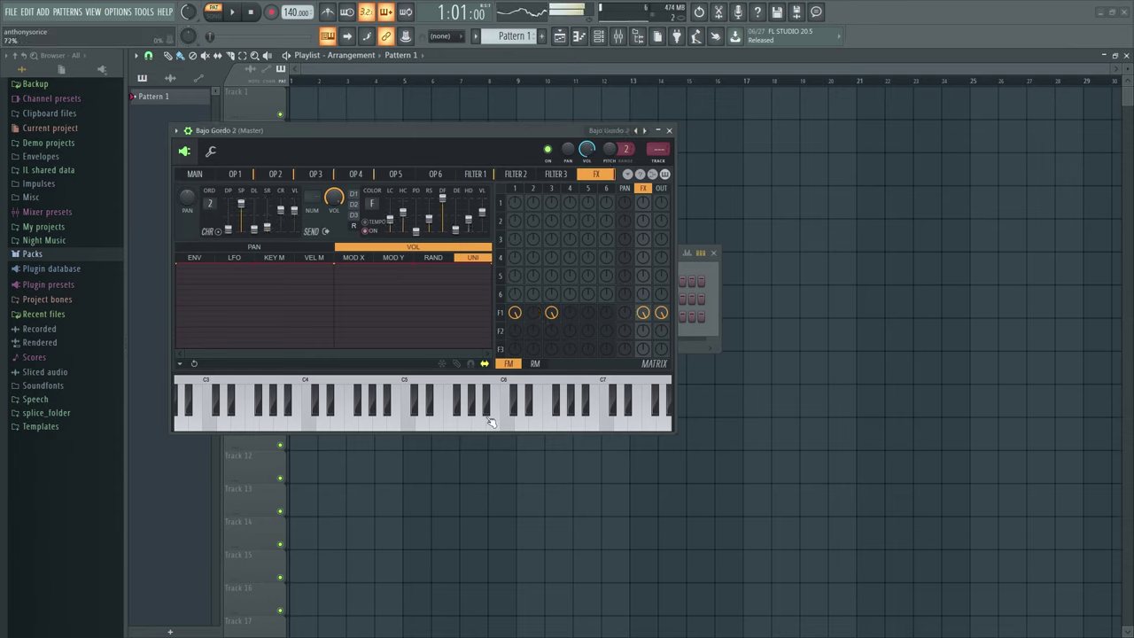
click(541, 417)
click(588, 417)
click(669, 130)
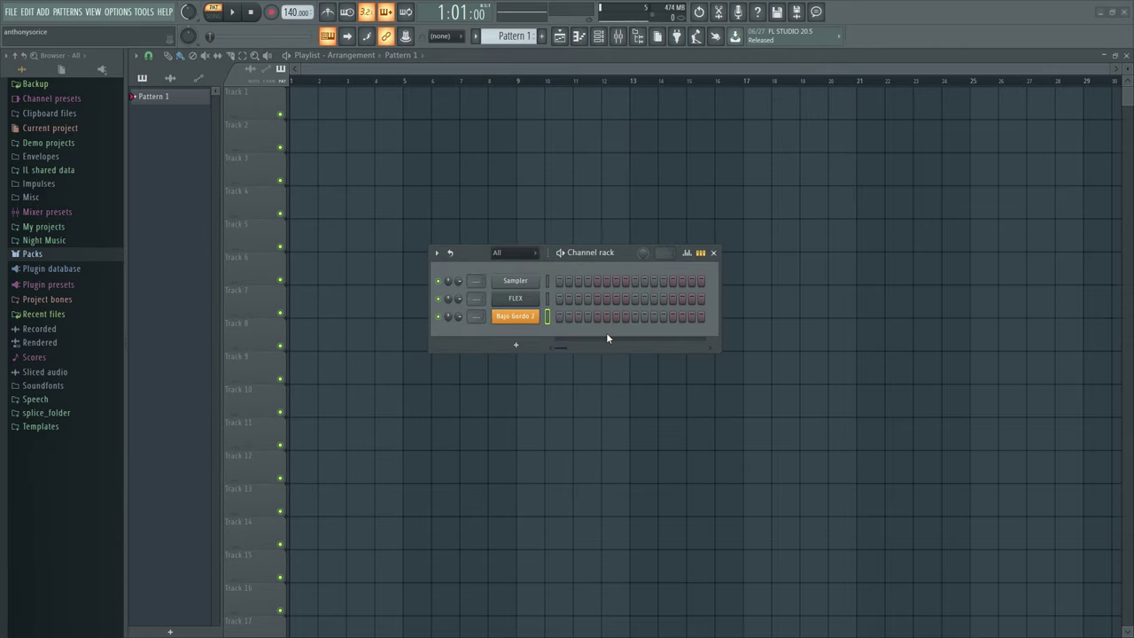
- Add a Harmless instrument channel to the channel rack and move its window toward the middle of the workspace
click(516, 344)
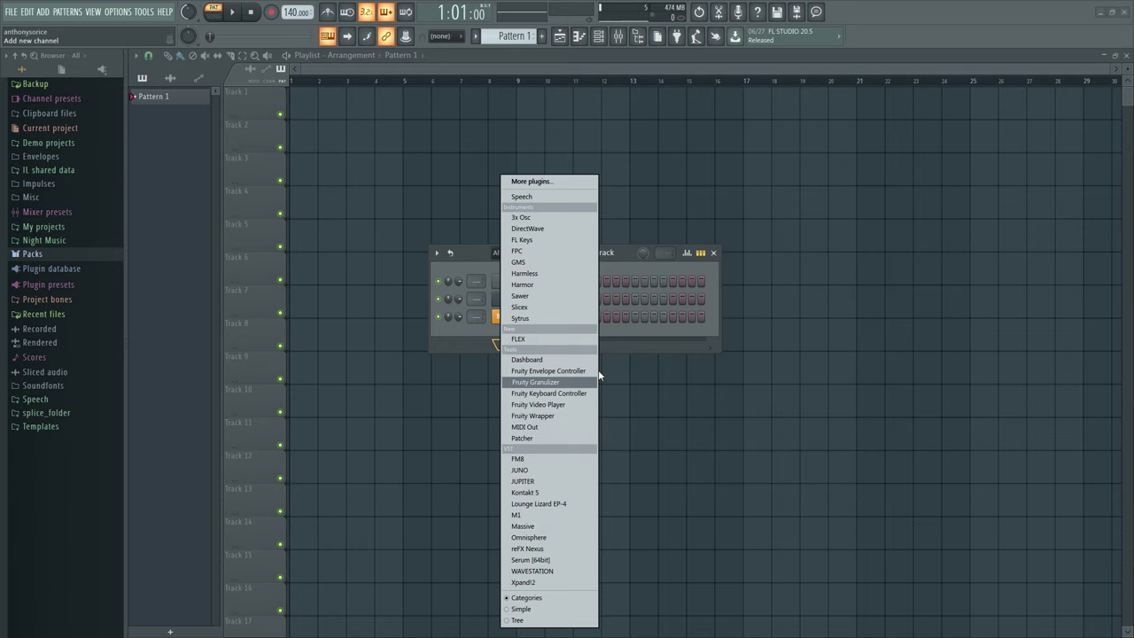
click(541, 274)
drag(316, 131, 494, 151)
- Load the Lead Brass preset from the X Olbaid lead presets in Harmless and play notes across its keyboard
click(251, 143)
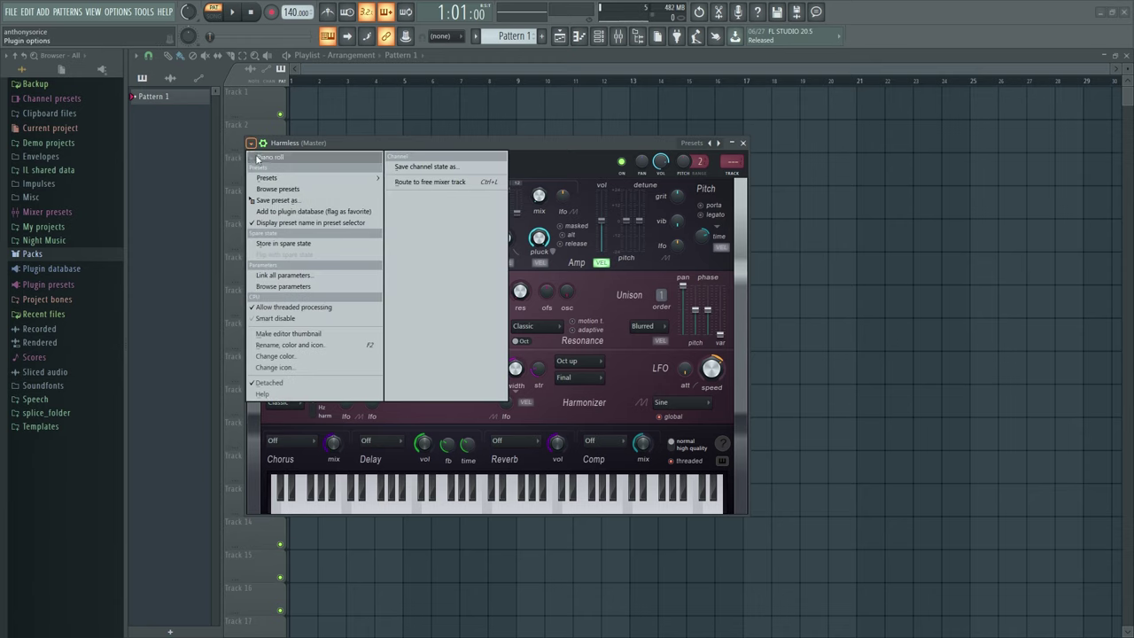
mouse_move(277, 179)
mouse_move(435, 312)
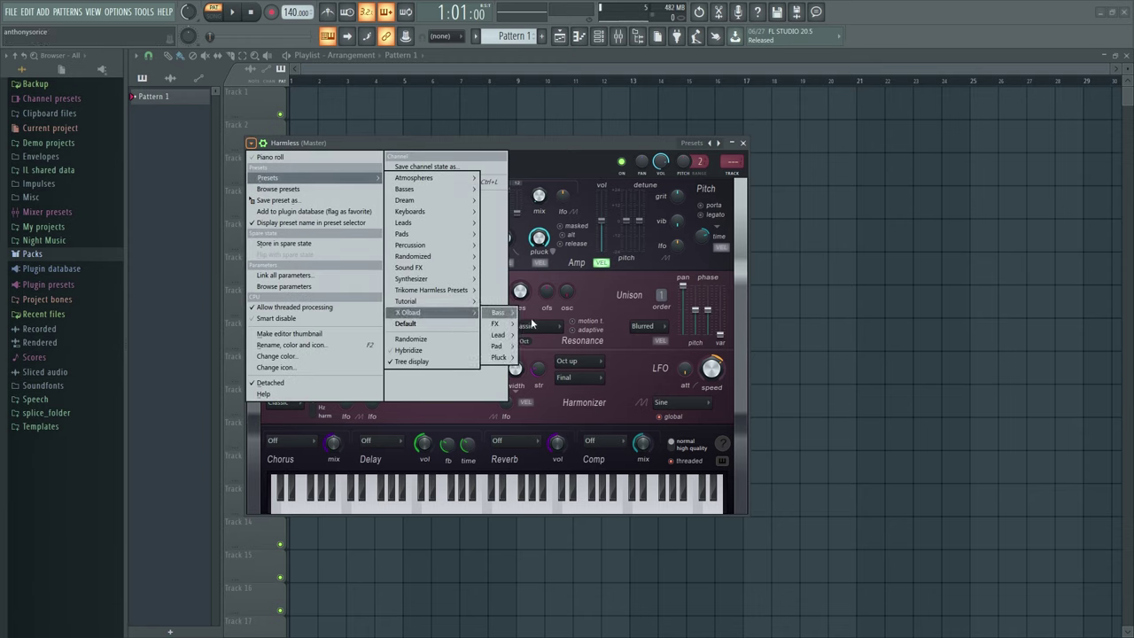
mouse_move(498, 313)
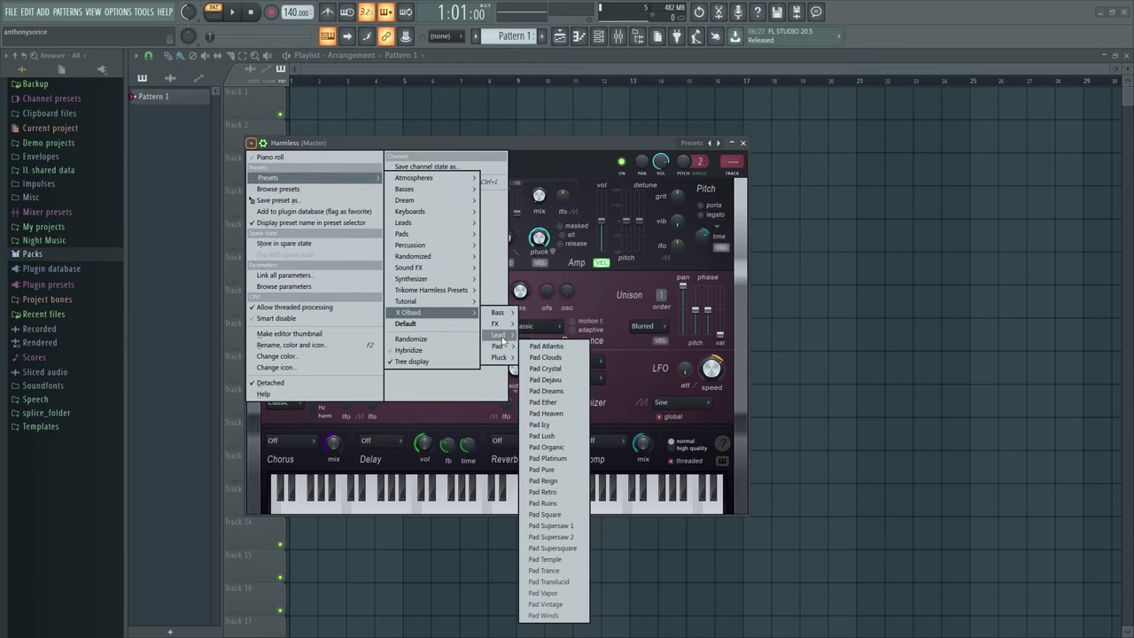
mouse_move(505, 340)
click(545, 369)
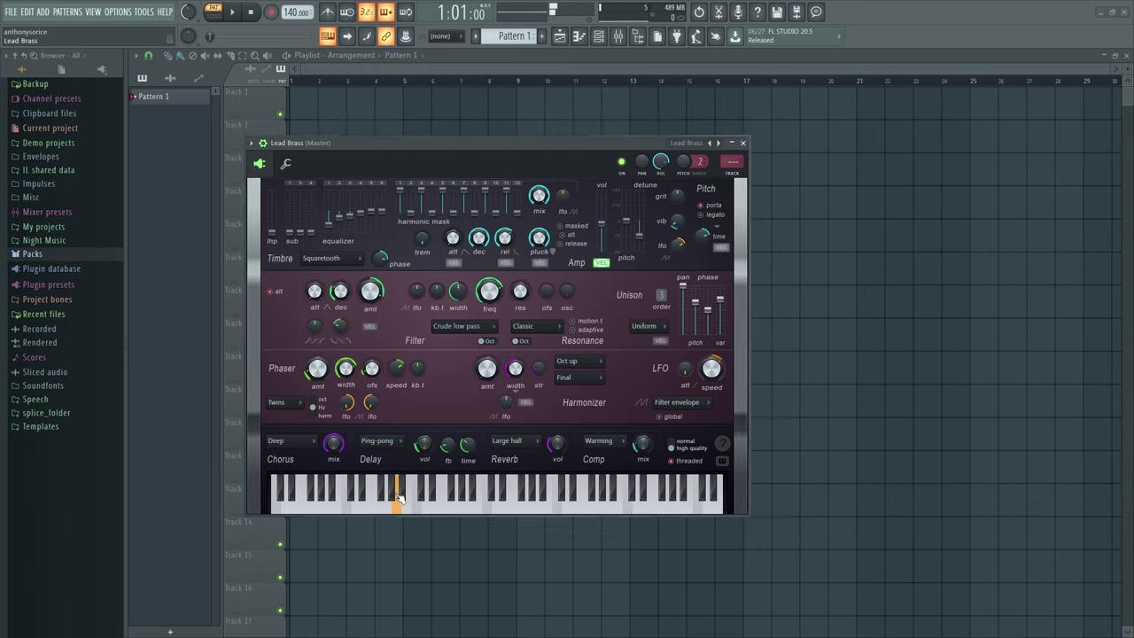
click(557, 511)
click(405, 498)
click(364, 500)
click(319, 496)
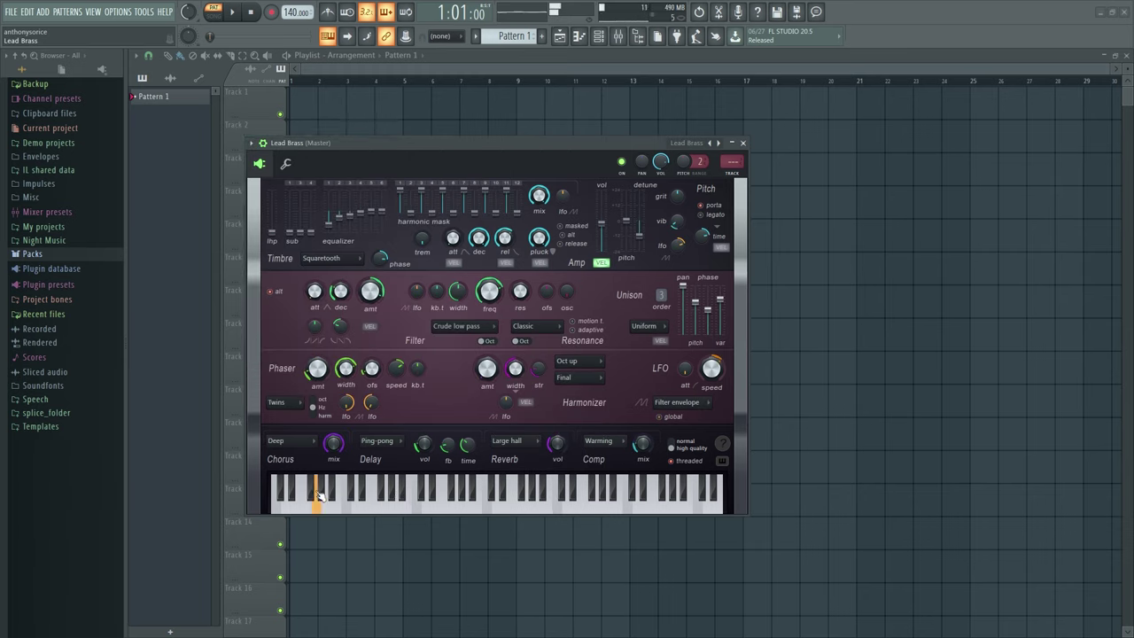
click(524, 500)
- Switch Harmless to the next preset, Lead Carbon, play a few notes and close the plugin window
click(718, 143)
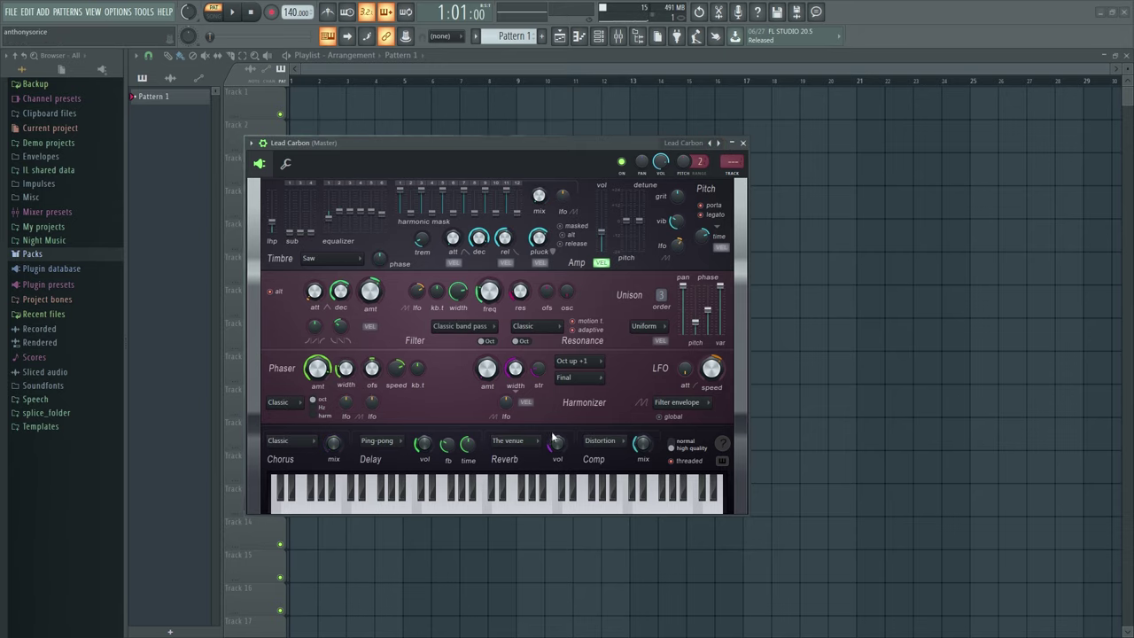
click(474, 489)
click(430, 496)
click(408, 496)
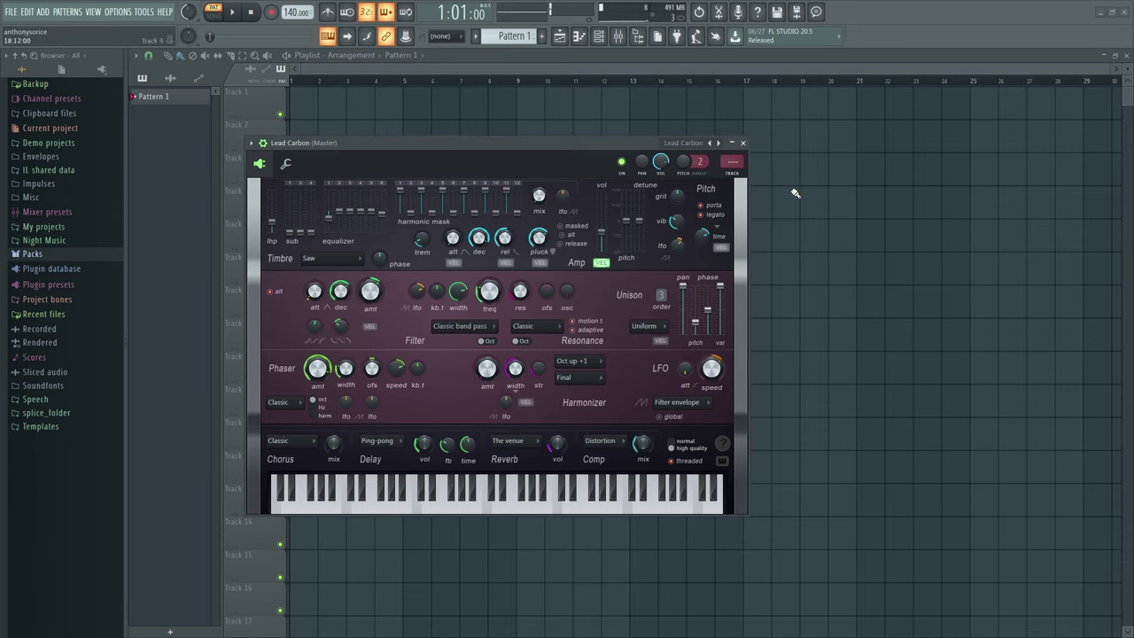
click(743, 143)
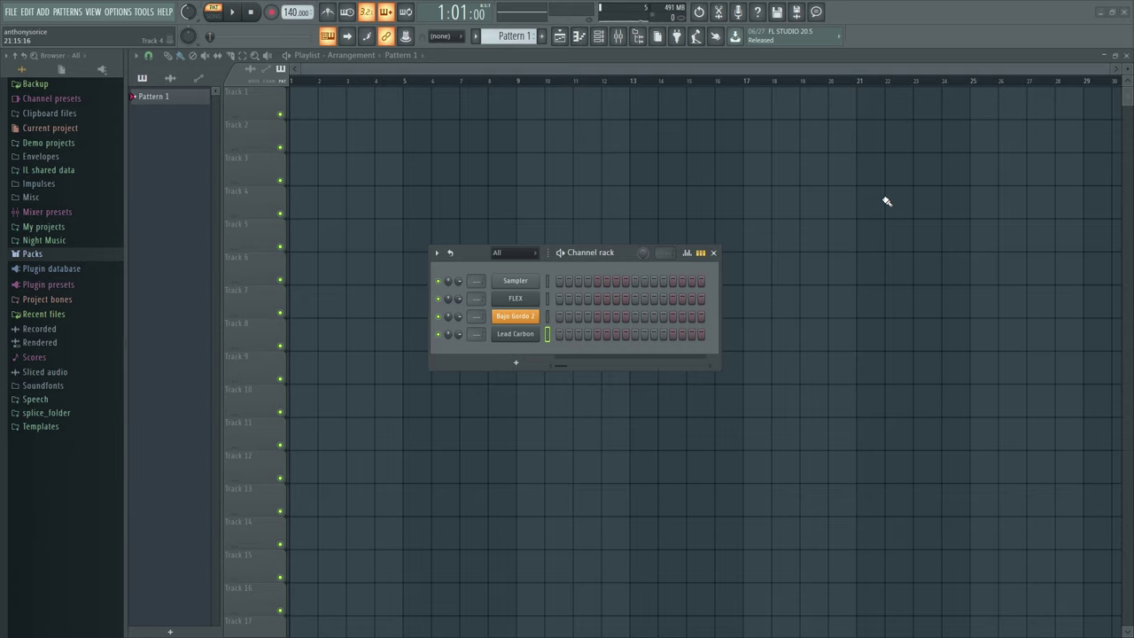
- Show the mixer and insert Fruity WaveShaper in the first effect slot of the Master track
key(F9)
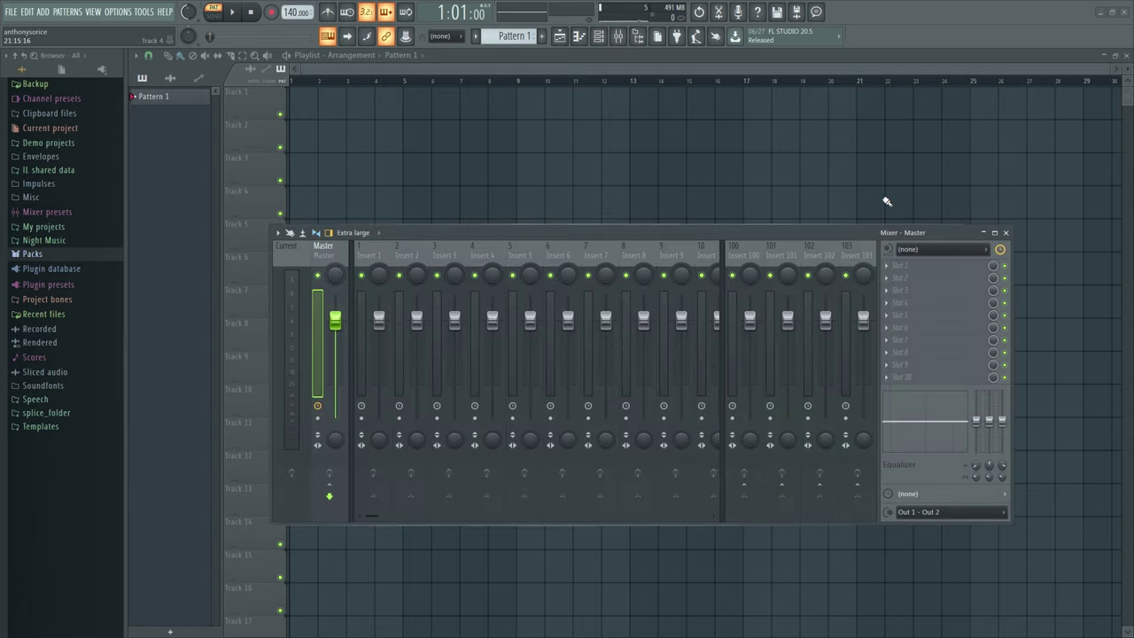
drag(735, 235, 696, 195)
click(520, 335)
click(742, 143)
click(881, 236)
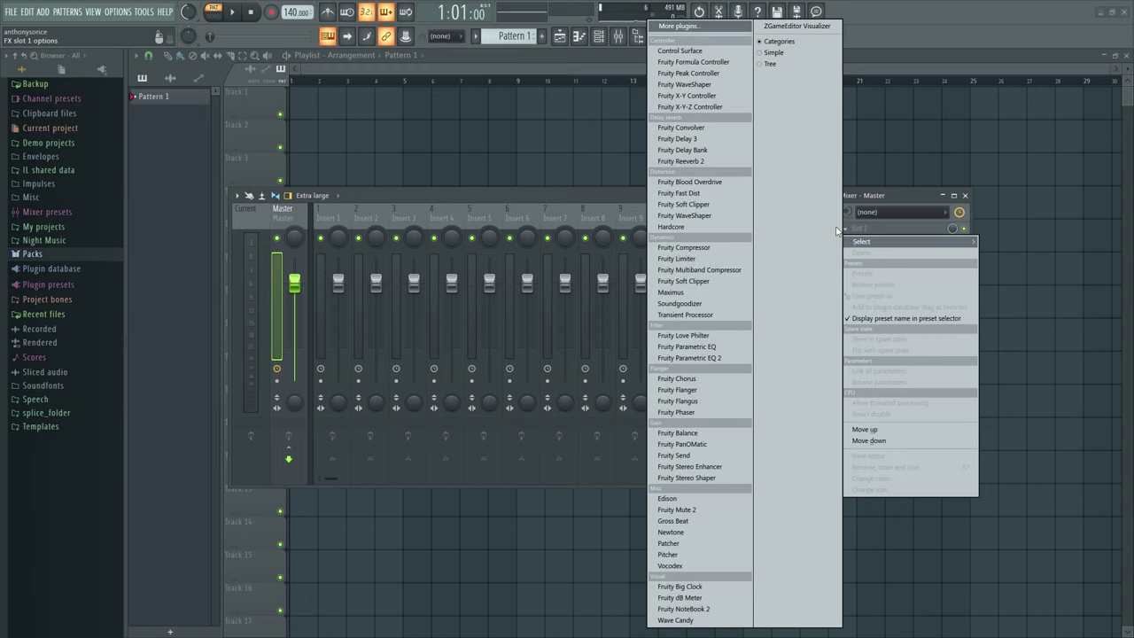
click(686, 217)
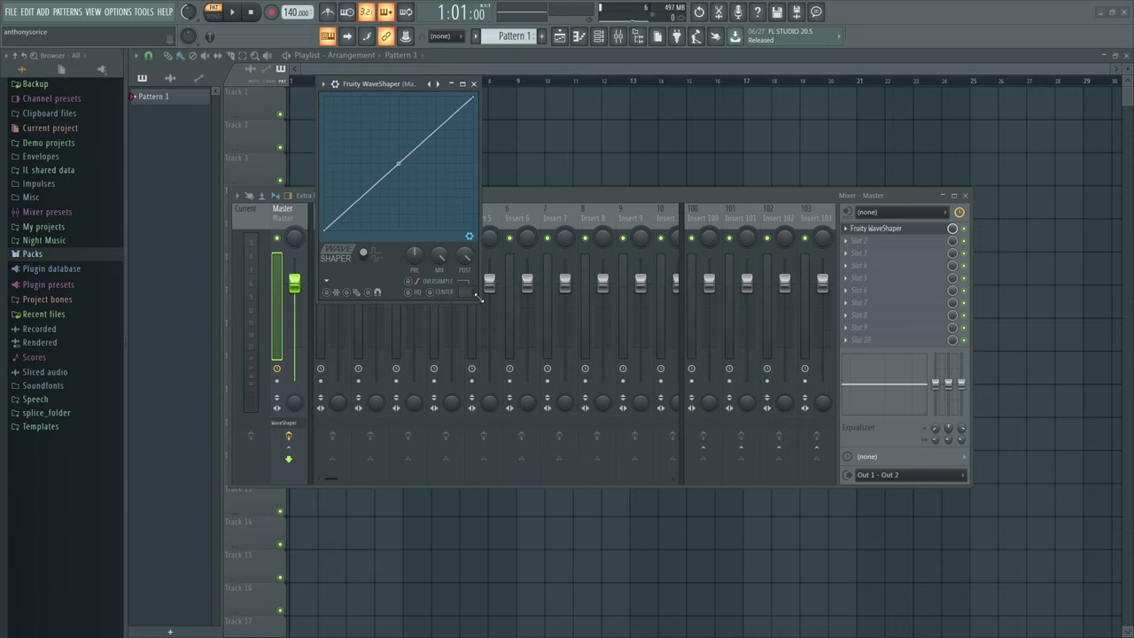
- Enlarge and reposition the Fruity WaveShaper window to inspect it, and close it
drag(478, 298, 599, 351)
drag(516, 85, 540, 141)
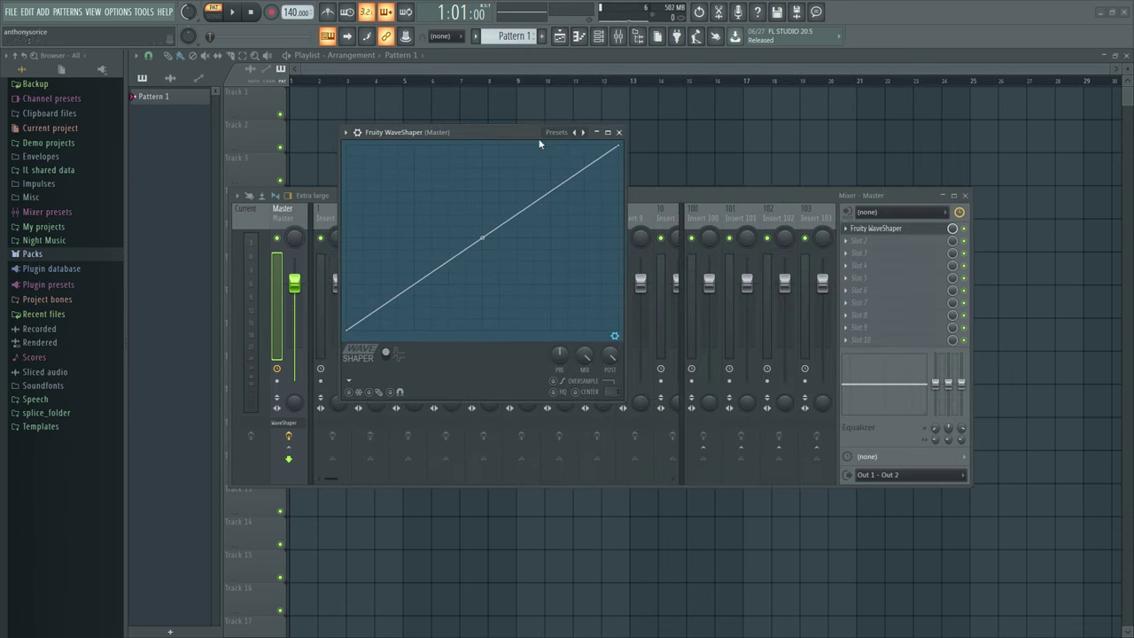
click(619, 132)
- Insert Fruity Blood Overdrive in the Master track's second effect slot and position its window over the mixer
click(866, 239)
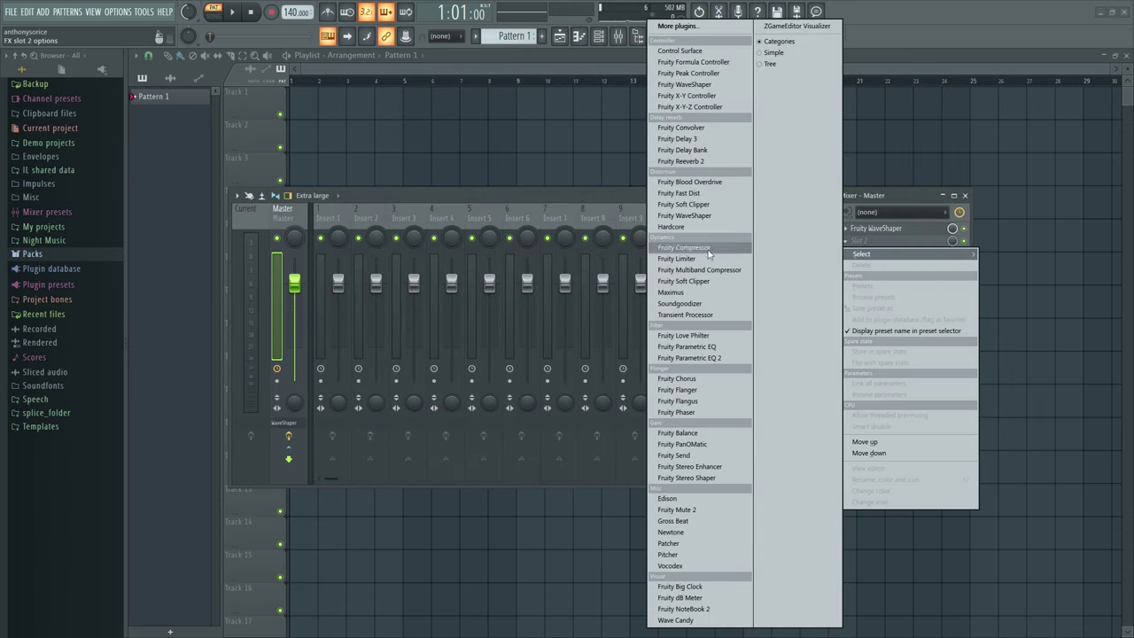
click(721, 182)
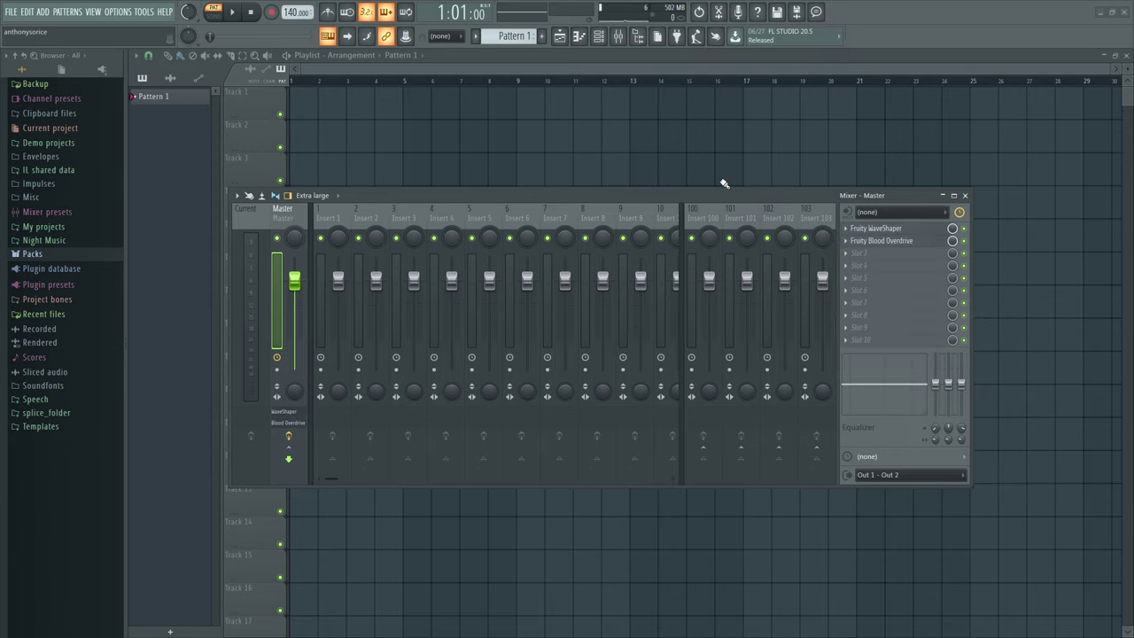
click(888, 243)
drag(552, 144, 459, 255)
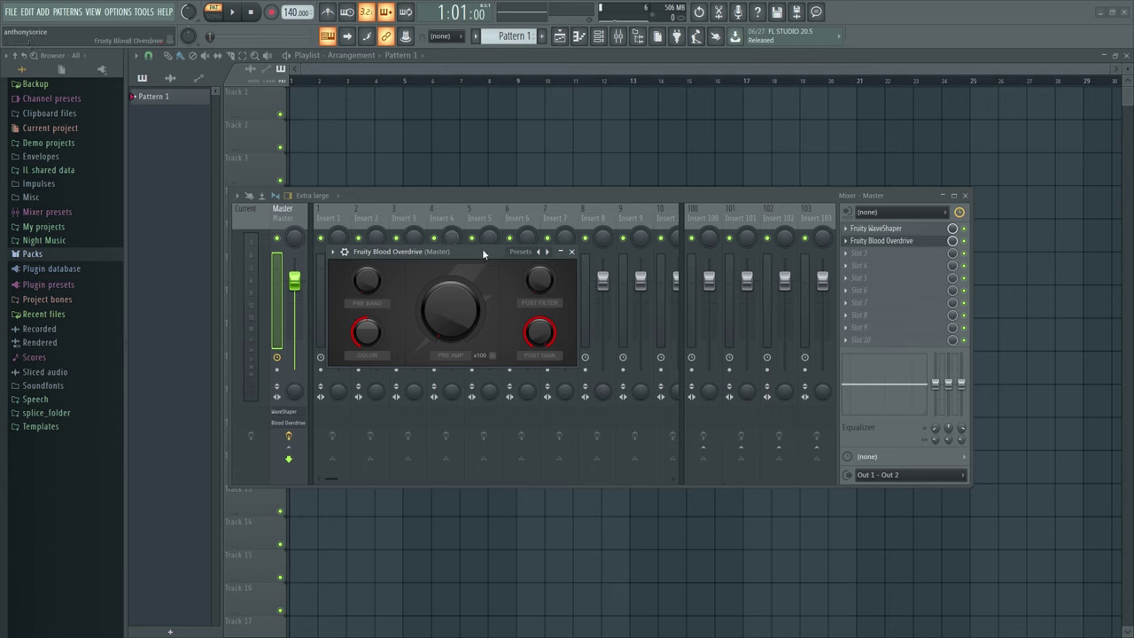
drag(484, 254, 585, 240)
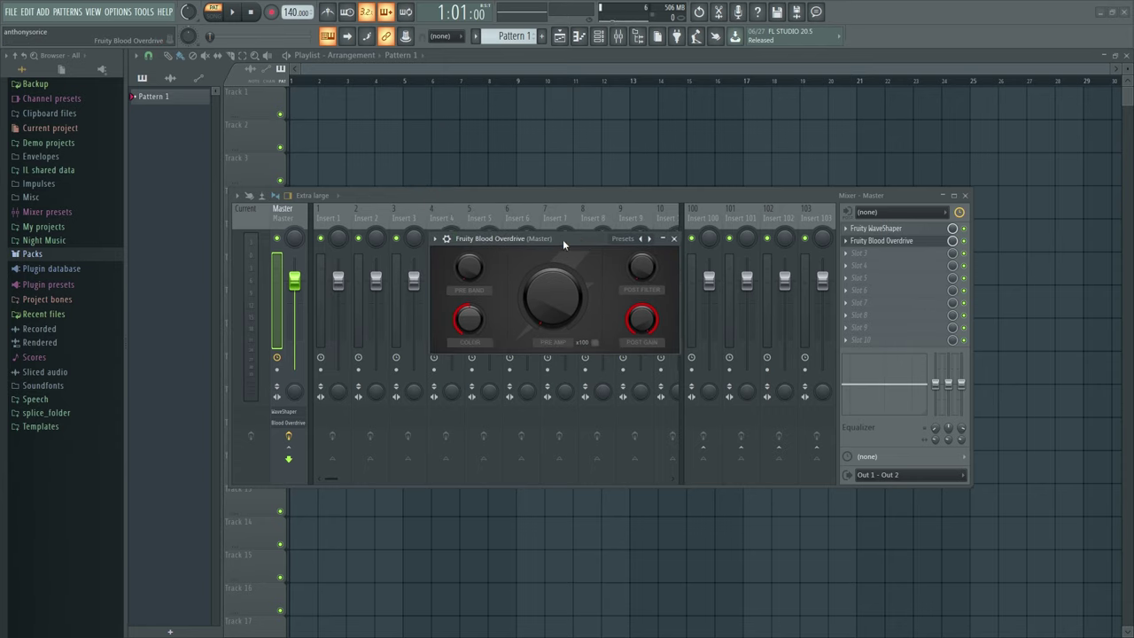
drag(563, 239, 505, 279)
- Try the Brown Metalic theme on Fruity Blood Overdrive, choose Brown Metalic Panels instead, and close the plugin window
mouse_move(539, 305)
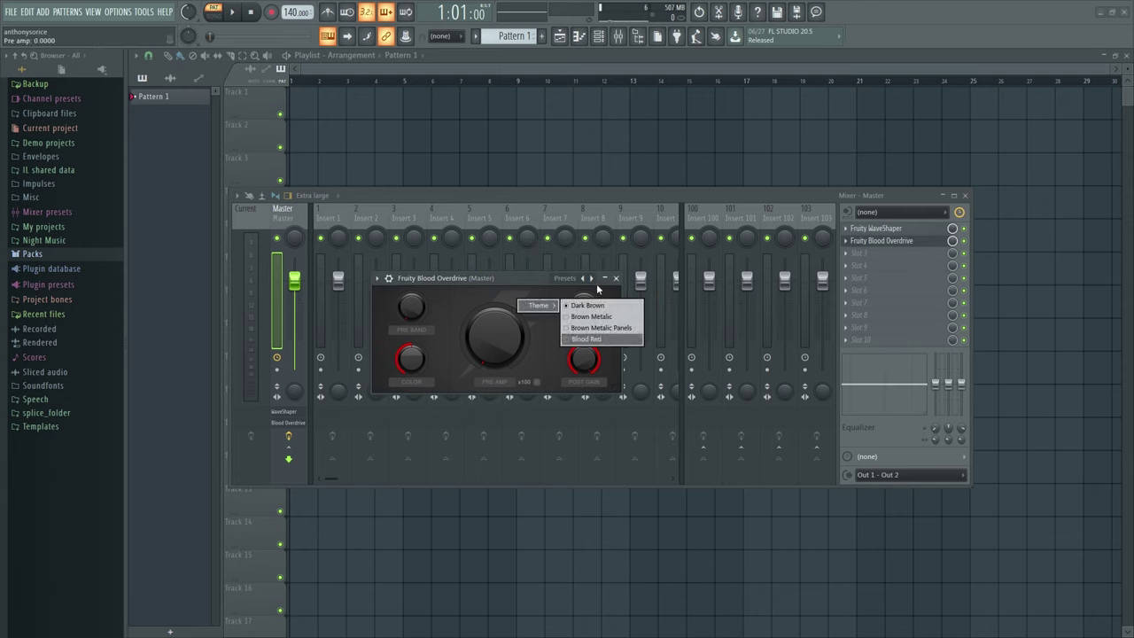
click(591, 317)
right_click(493, 289)
mouse_move(518, 298)
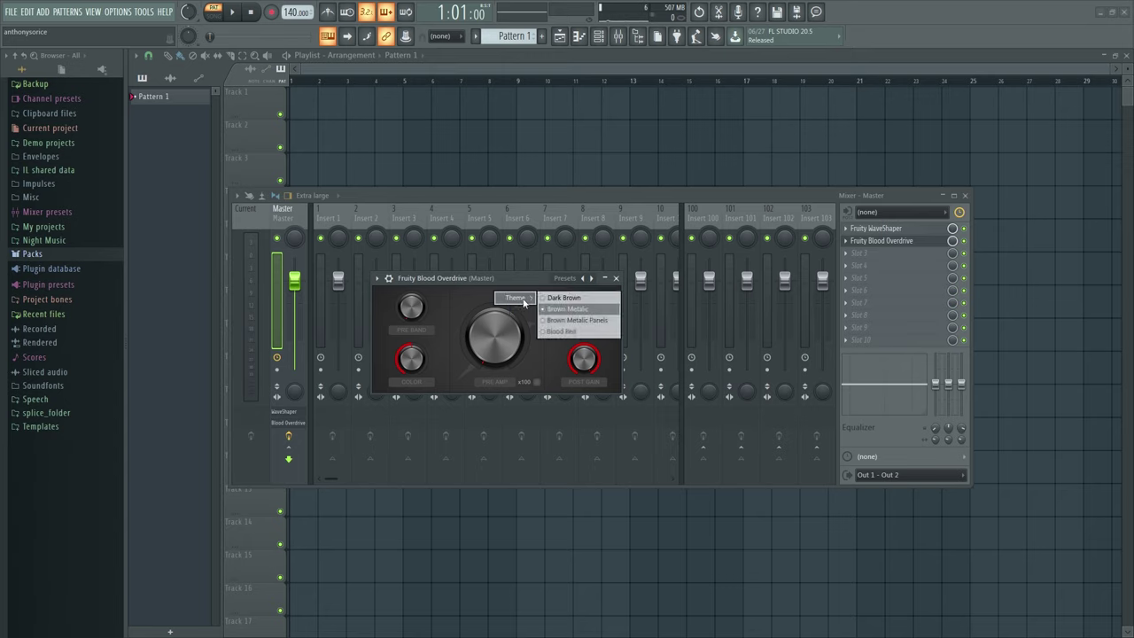
click(584, 321)
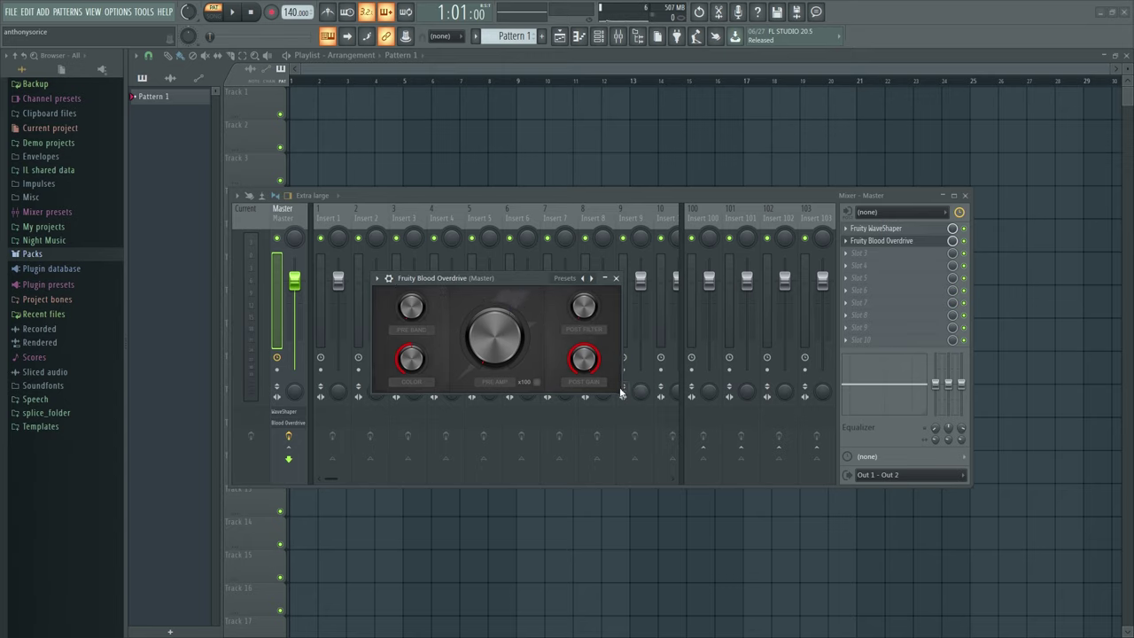
drag(472, 282, 589, 284)
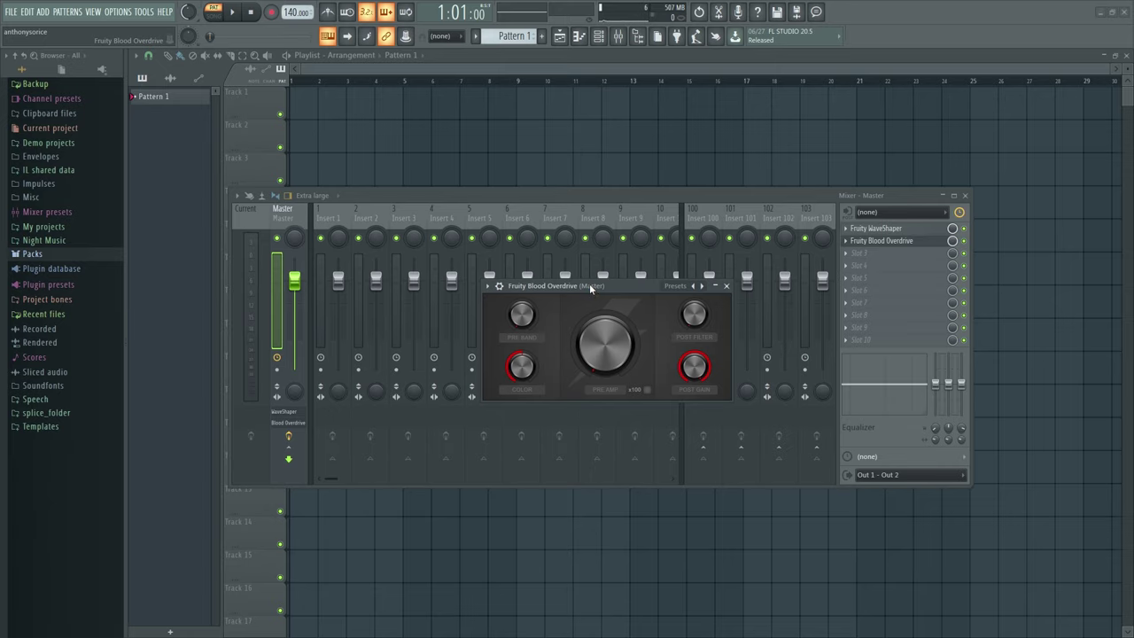
click(726, 287)
- Search the full effect plugin list for "scra" and add Fruity Scratcher to the Master track's third effect slot
drag(808, 200, 769, 267)
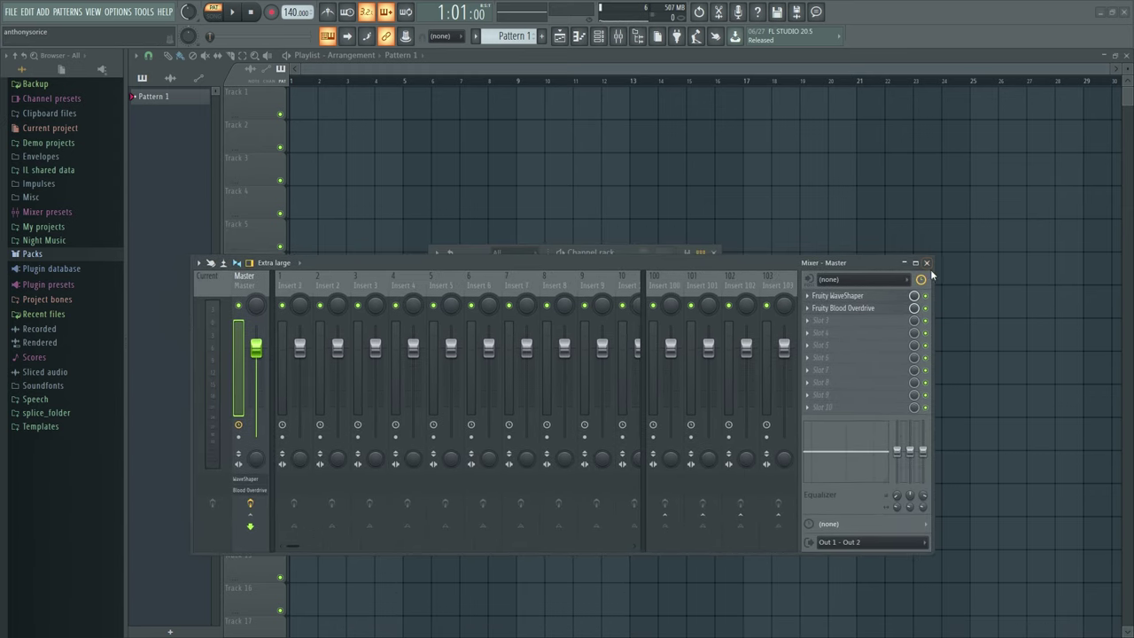
click(843, 320)
click(668, 28)
text(scra)
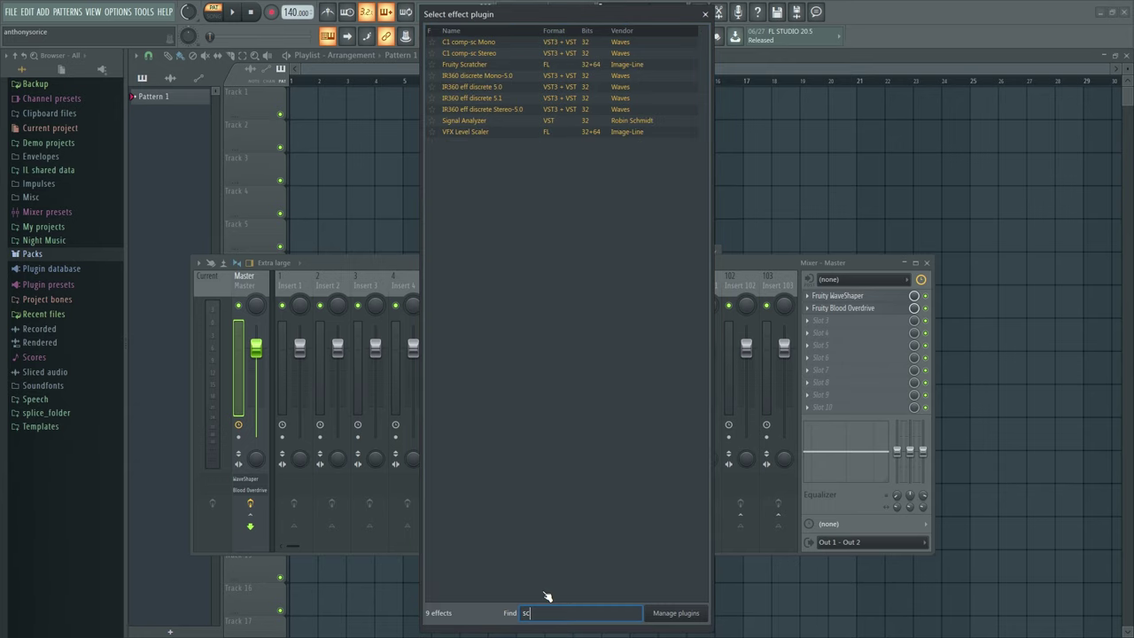
double_click(454, 42)
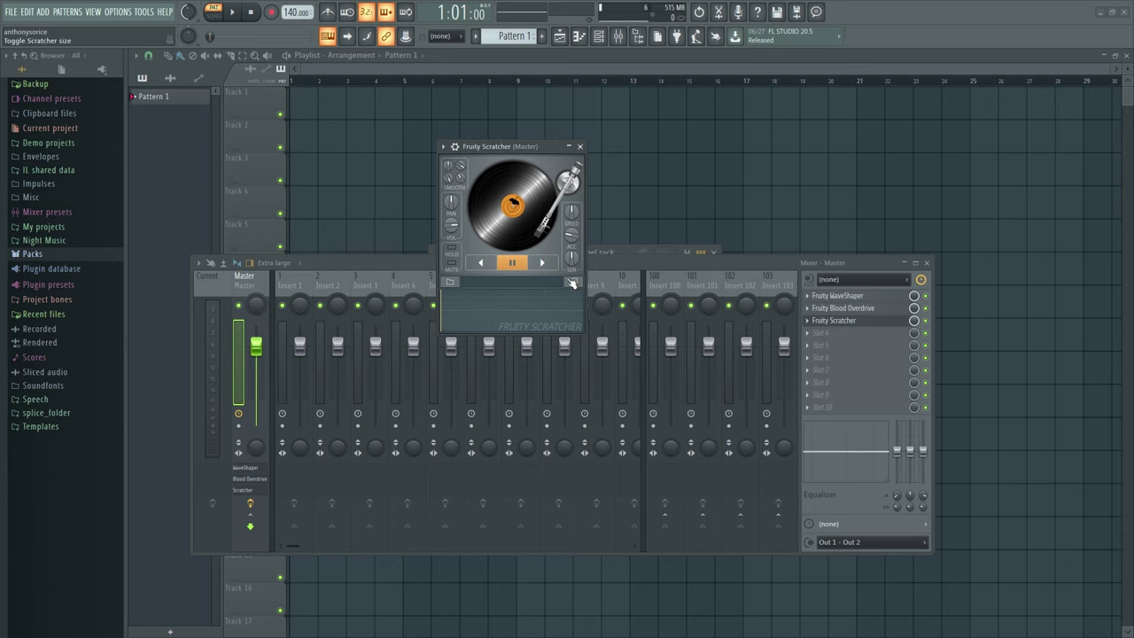
- Reposition the Fruity Scratcher window, enlarge it to view the bigger interface and return it to normal size
drag(496, 146, 542, 159)
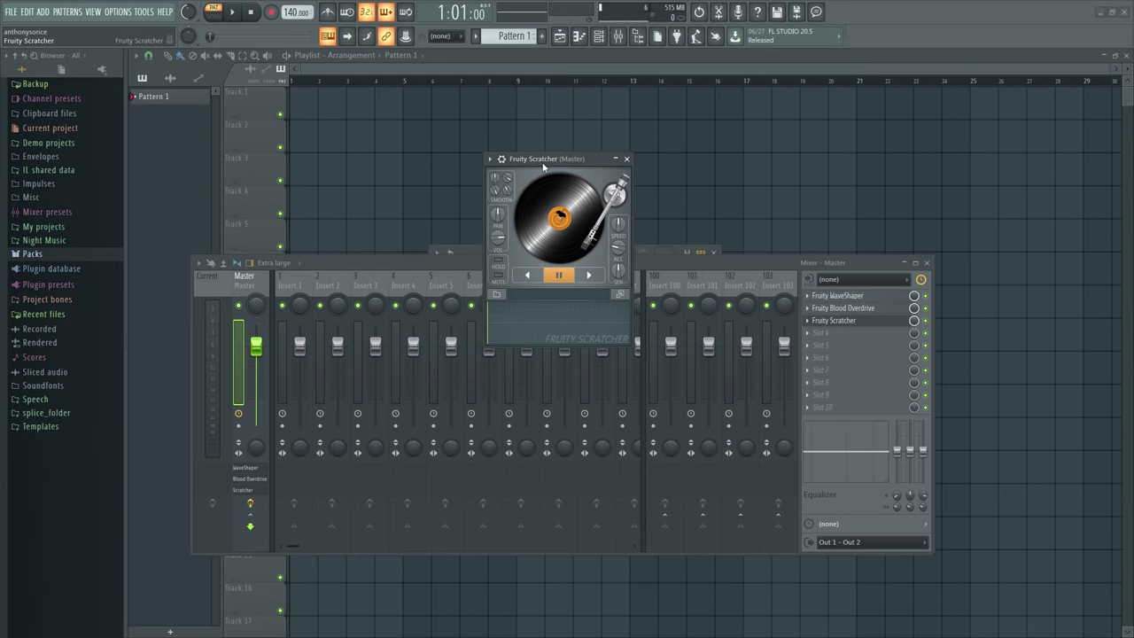
click(629, 298)
click(767, 410)
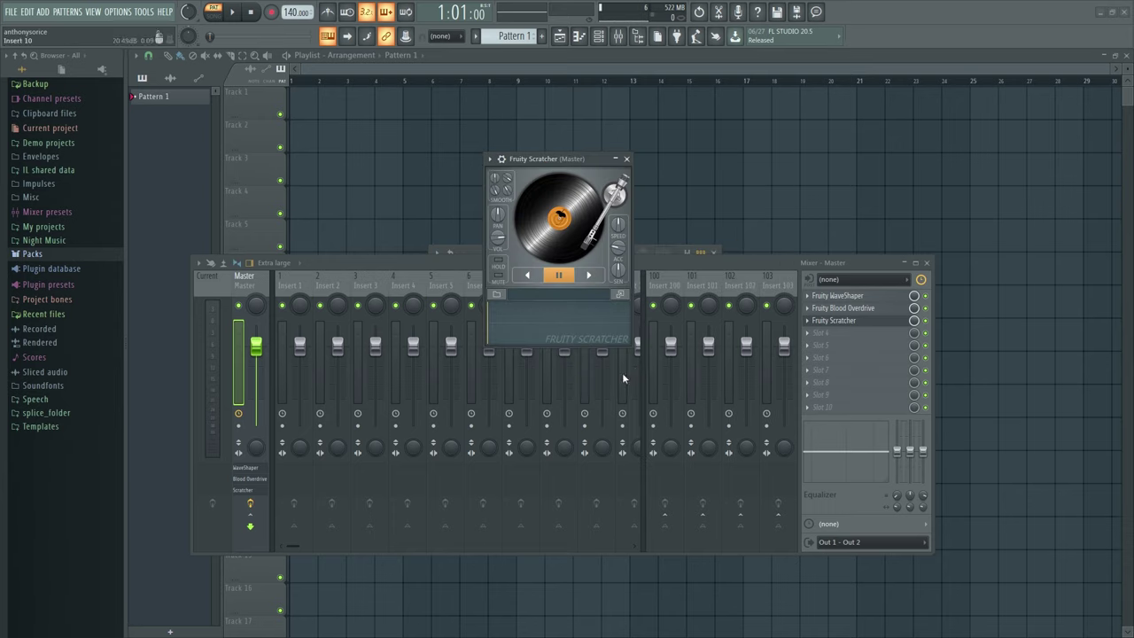
- Compare Fruity Scratcher's enlarged and normal interface sizes again, and close the plugin window and the mixer
click(617, 294)
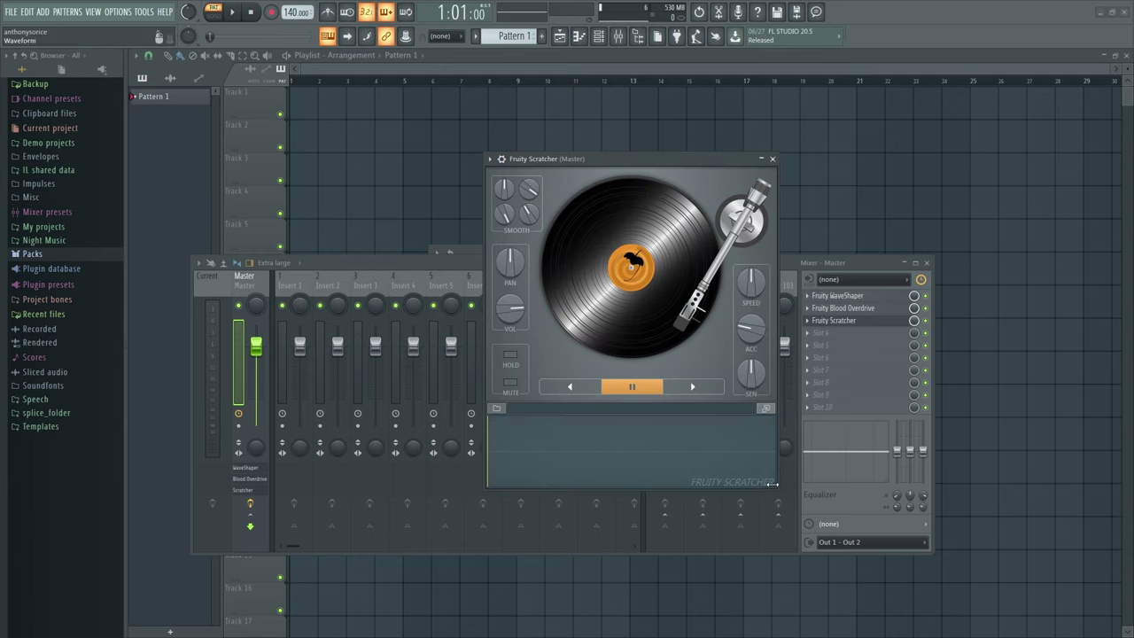
click(767, 409)
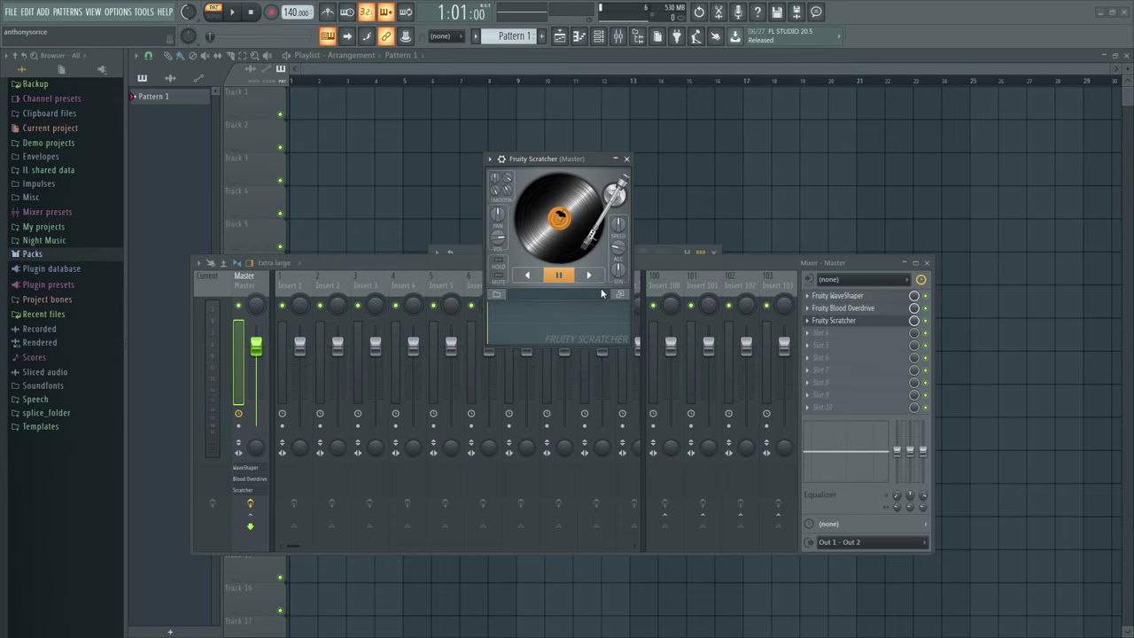
click(620, 295)
click(783, 165)
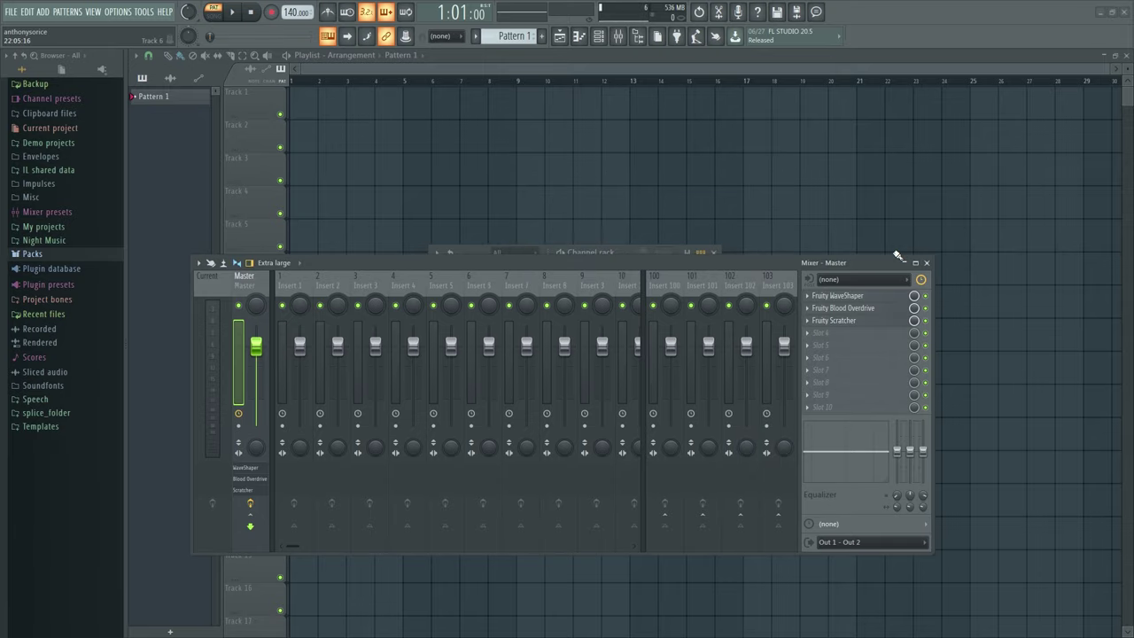
click(928, 263)
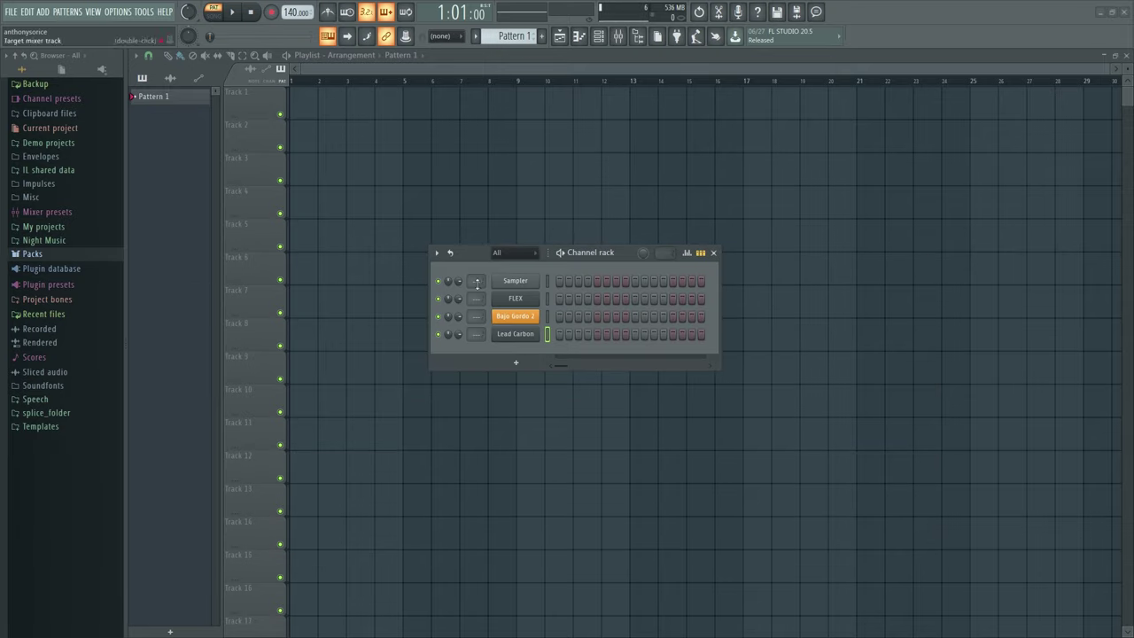
- Open the general settings and look through the Minimal templates available as the default project template
click(76, 11)
mouse_move(107, 11)
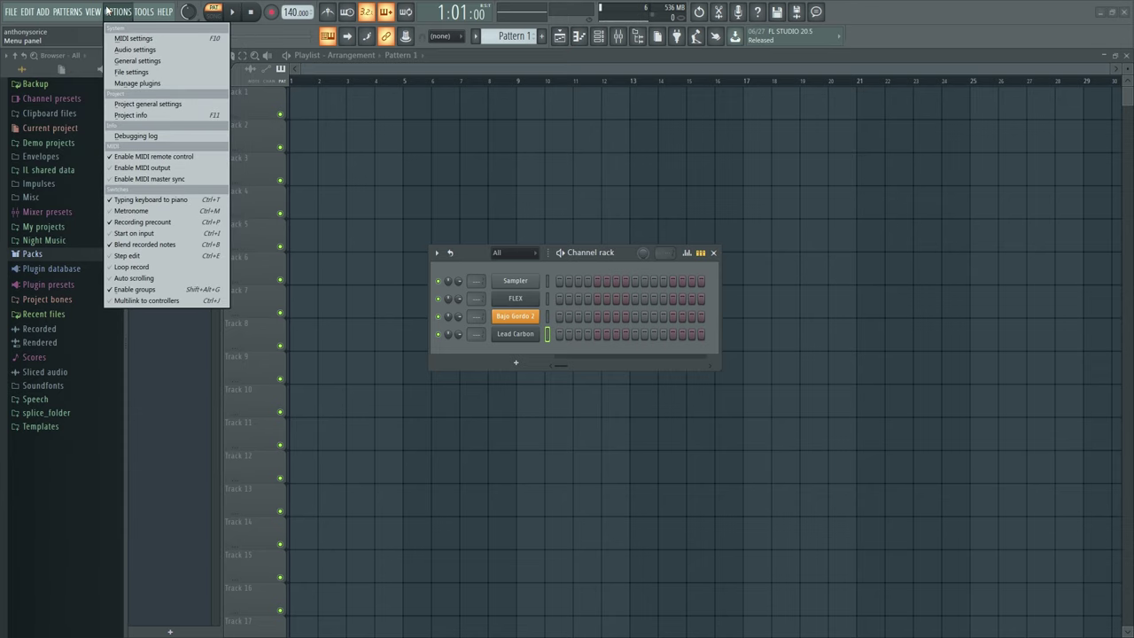
click(137, 60)
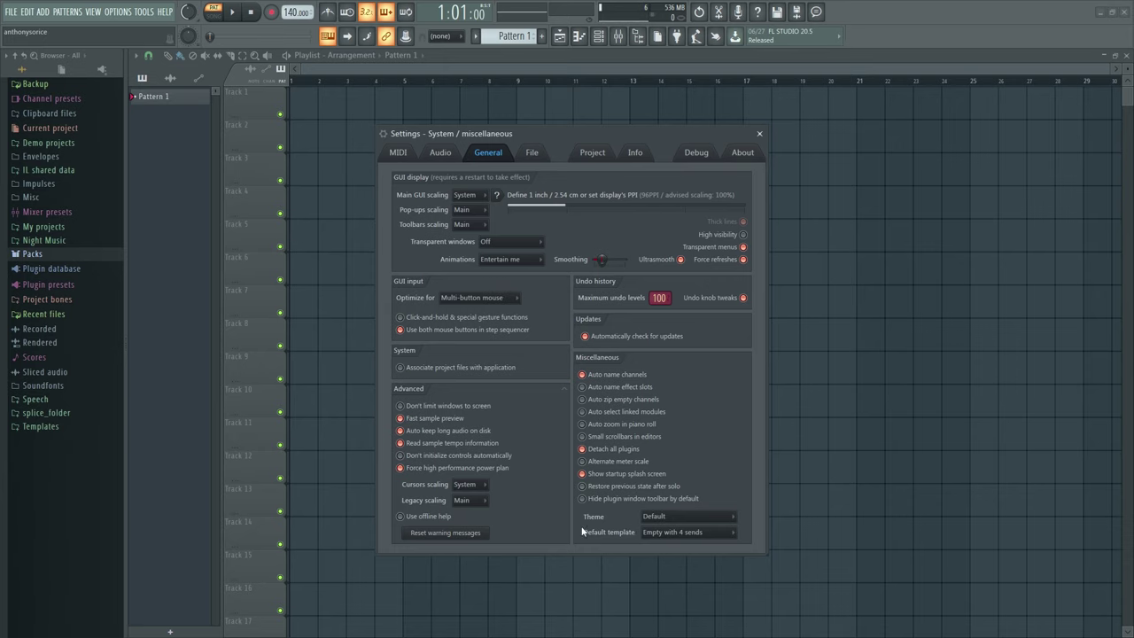
click(678, 533)
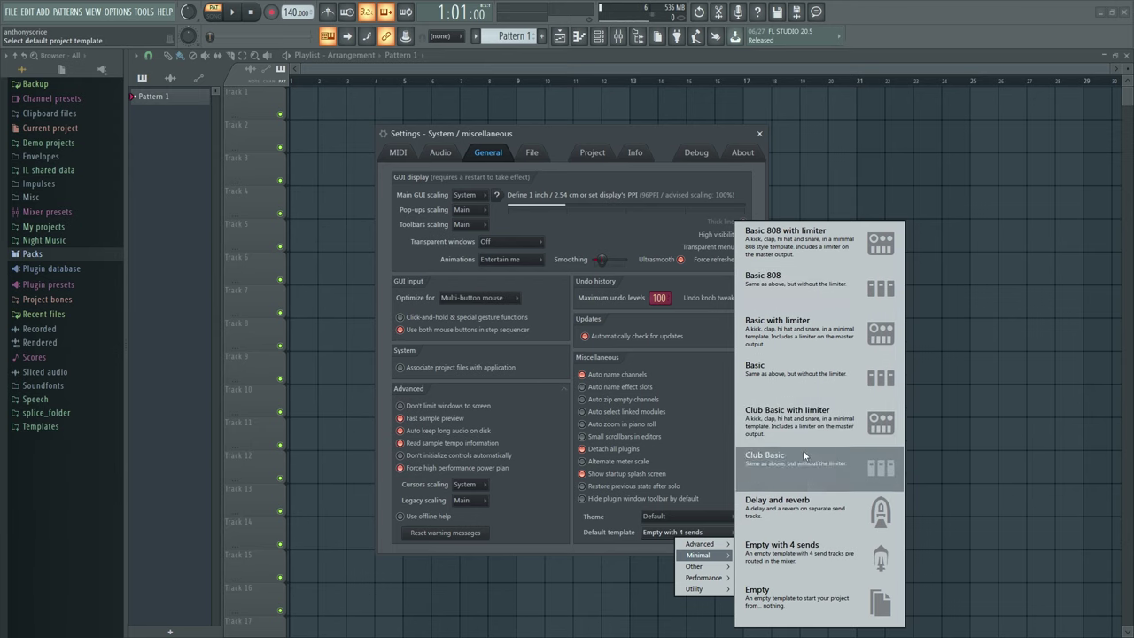
click(617, 547)
click(677, 537)
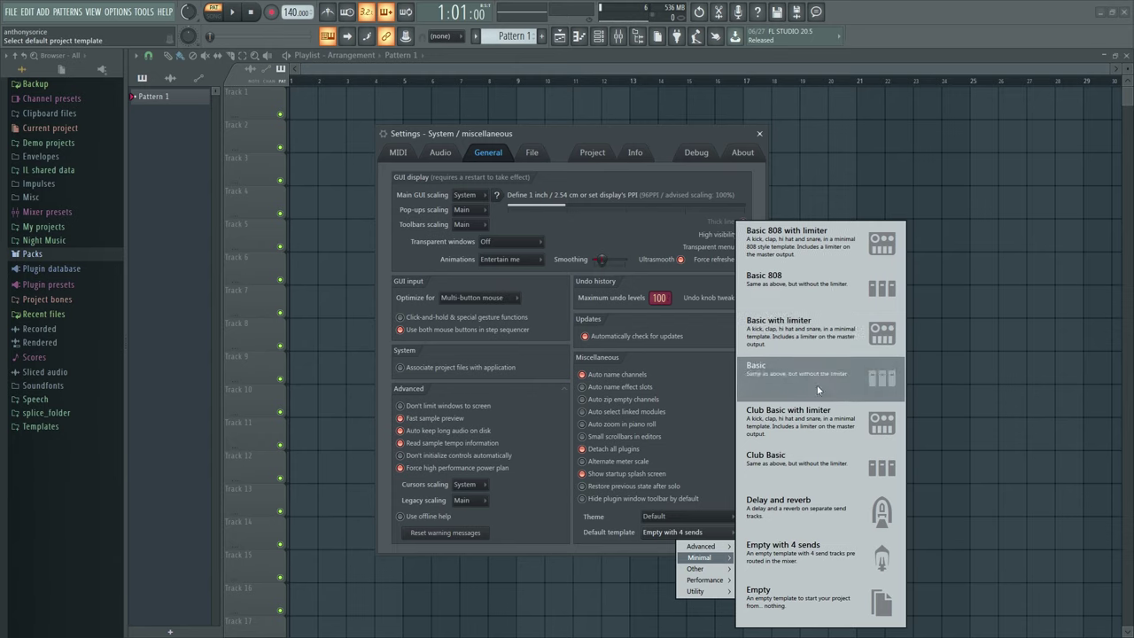
click(622, 535)
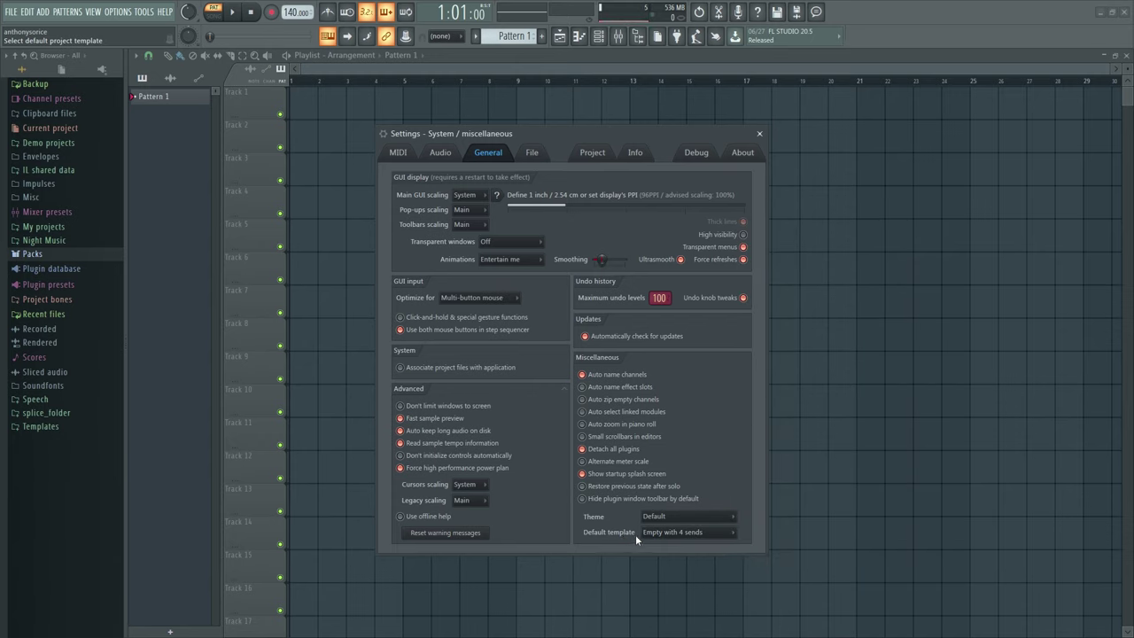
- Examine the Minimal templates offered for creating a new project from a template
click(12, 12)
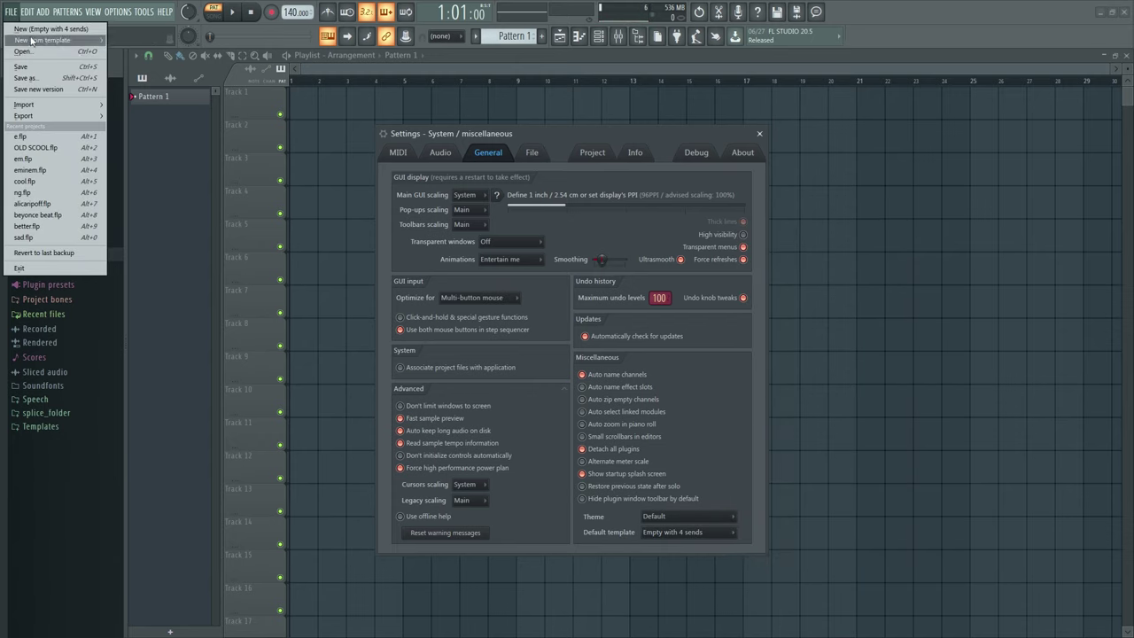
mouse_move(36, 40)
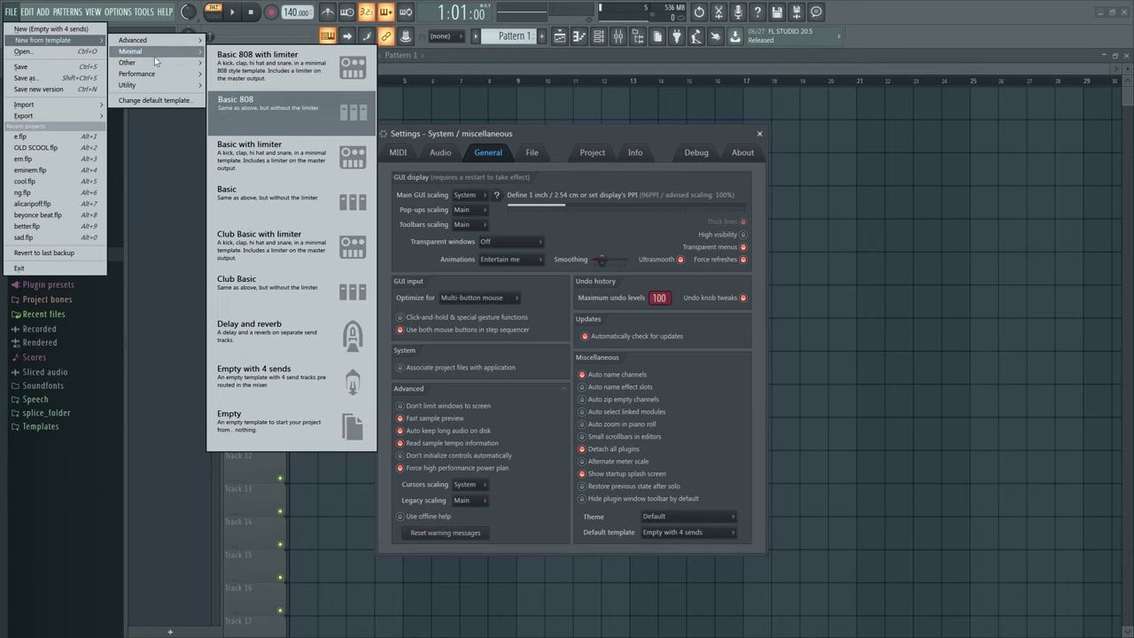
click(9, 12)
click(12, 11)
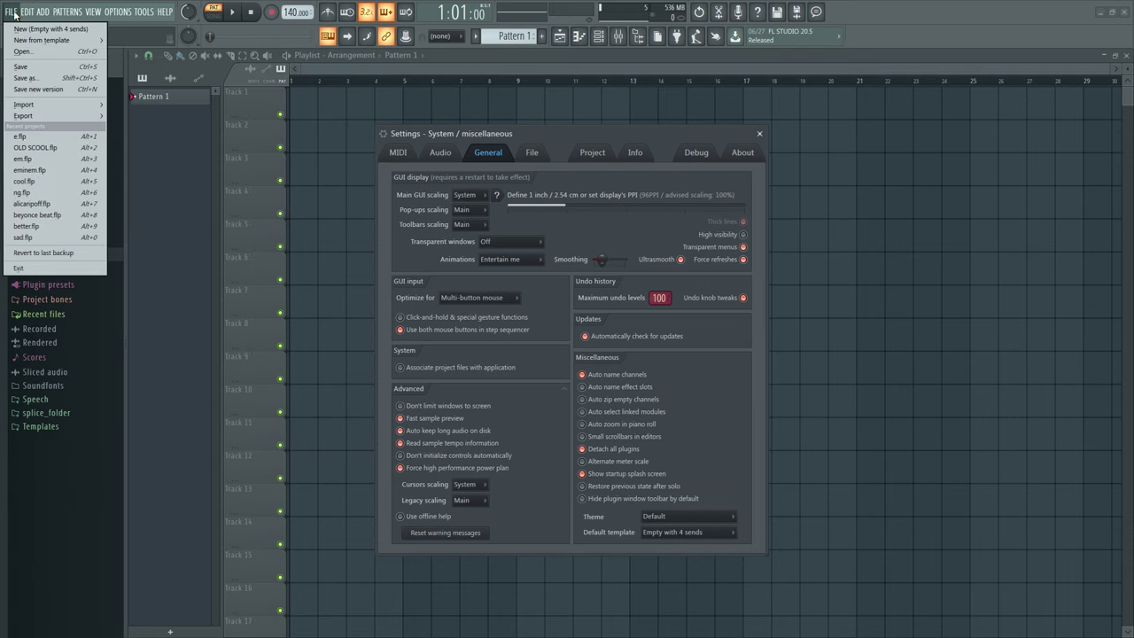
mouse_move(45, 39)
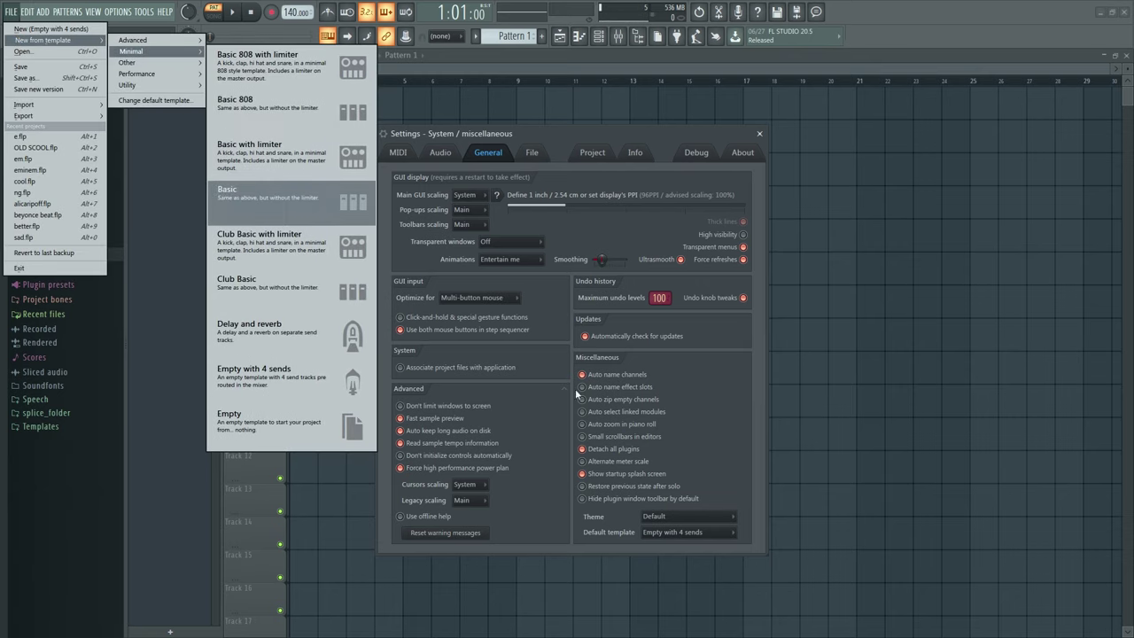
click(610, 533)
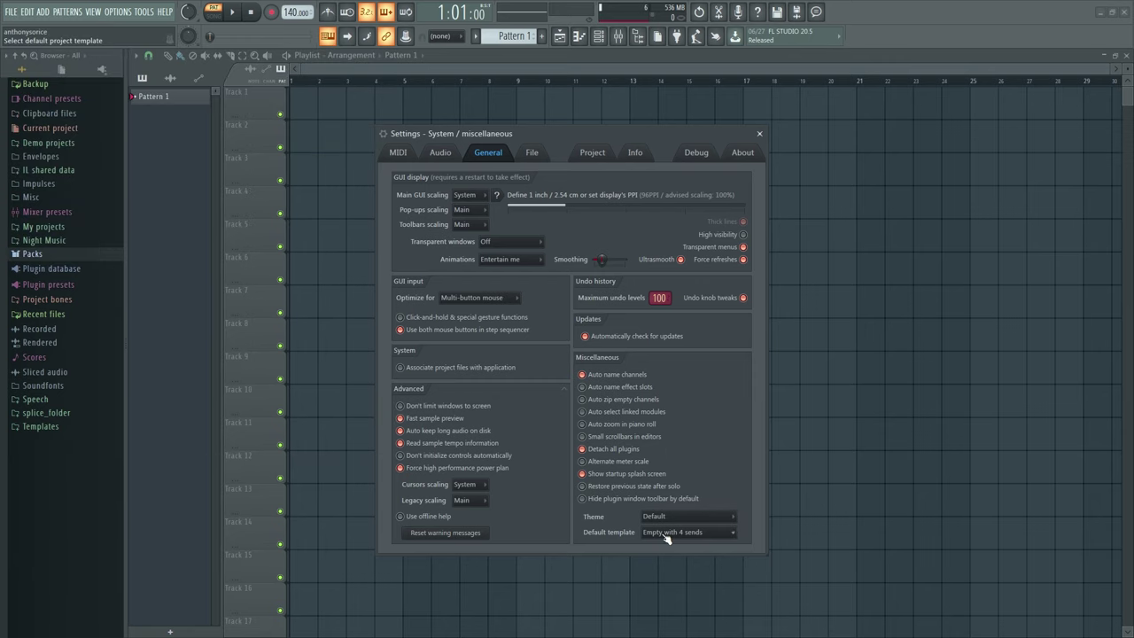
- Review the Minimal default template choices once more without choosing another, and close the settings window
click(670, 533)
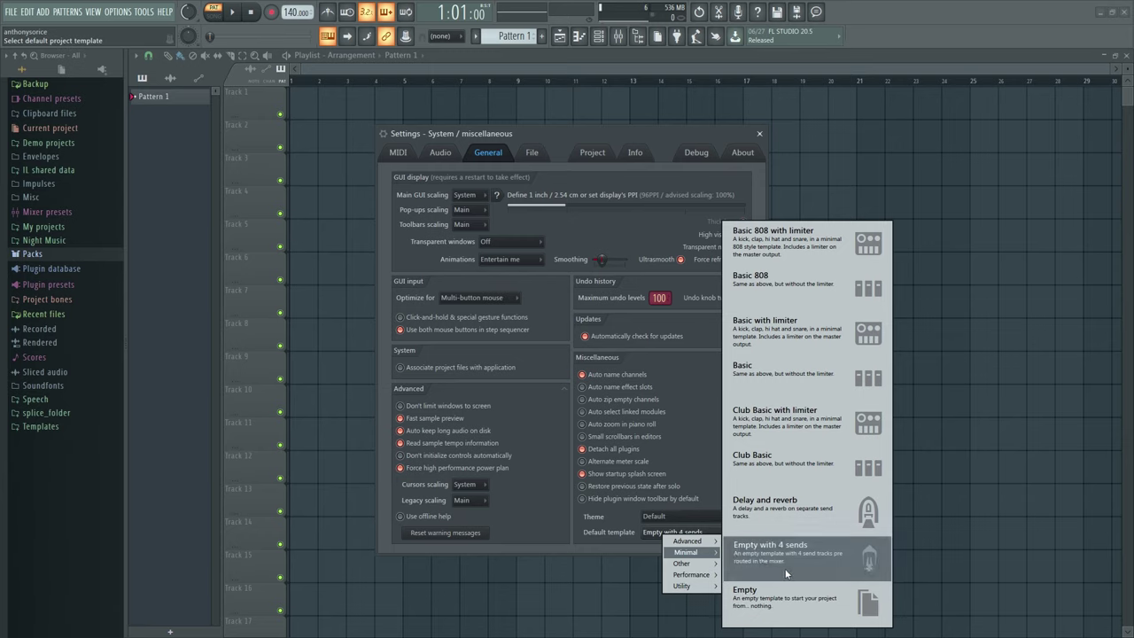
click(616, 540)
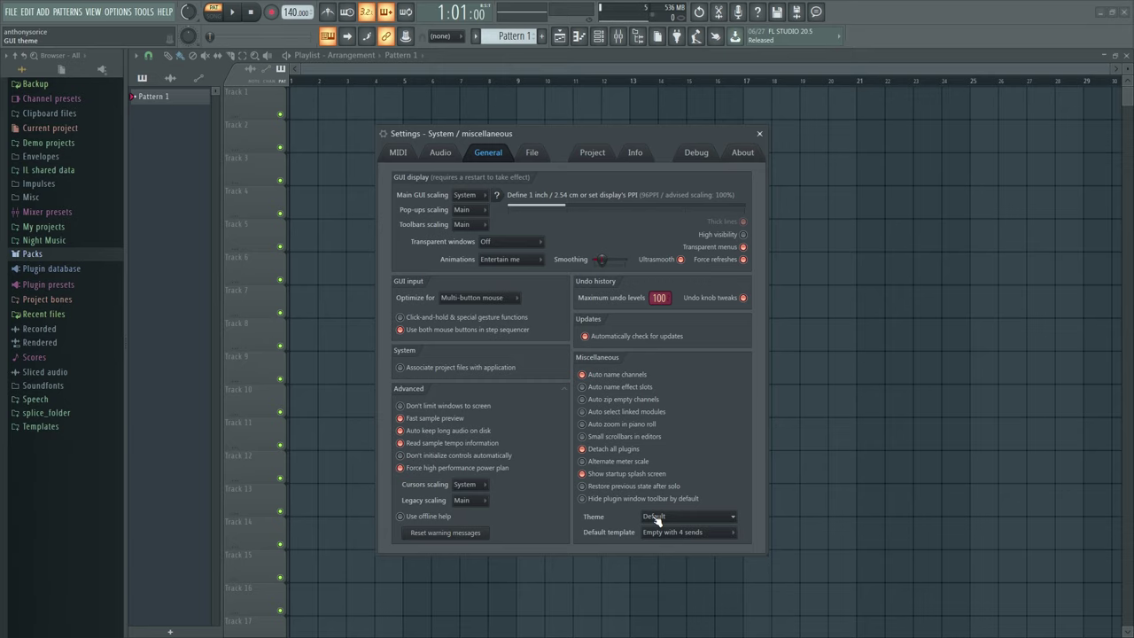
click(760, 134)
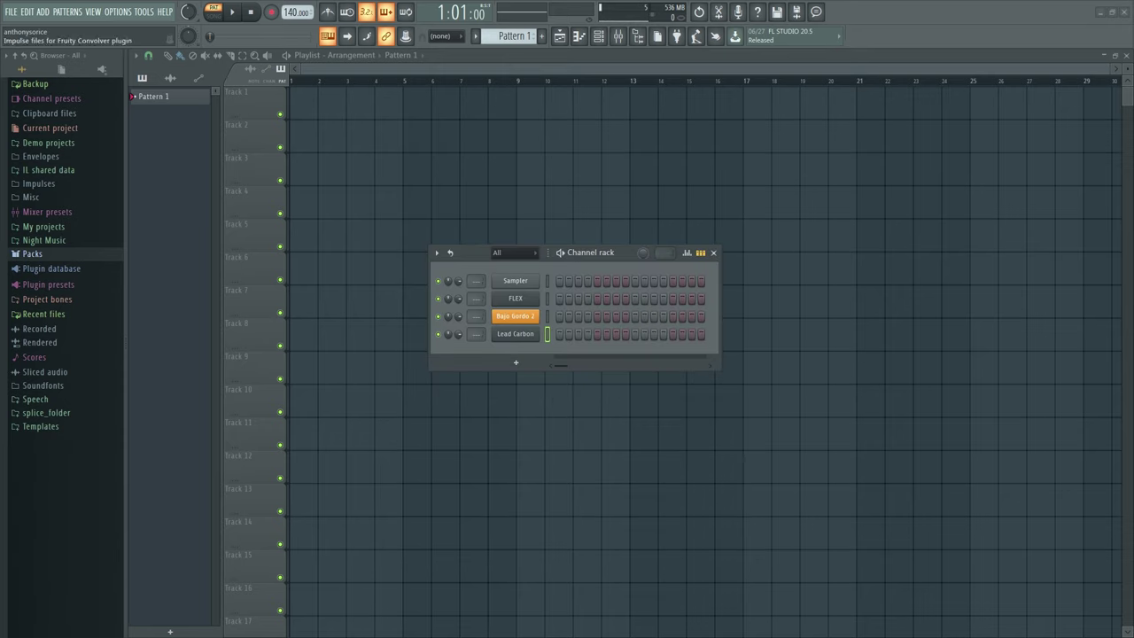
- Set the maximum number of auto-saved backups to 213 in the file settings and close the settings window
click(498, 363)
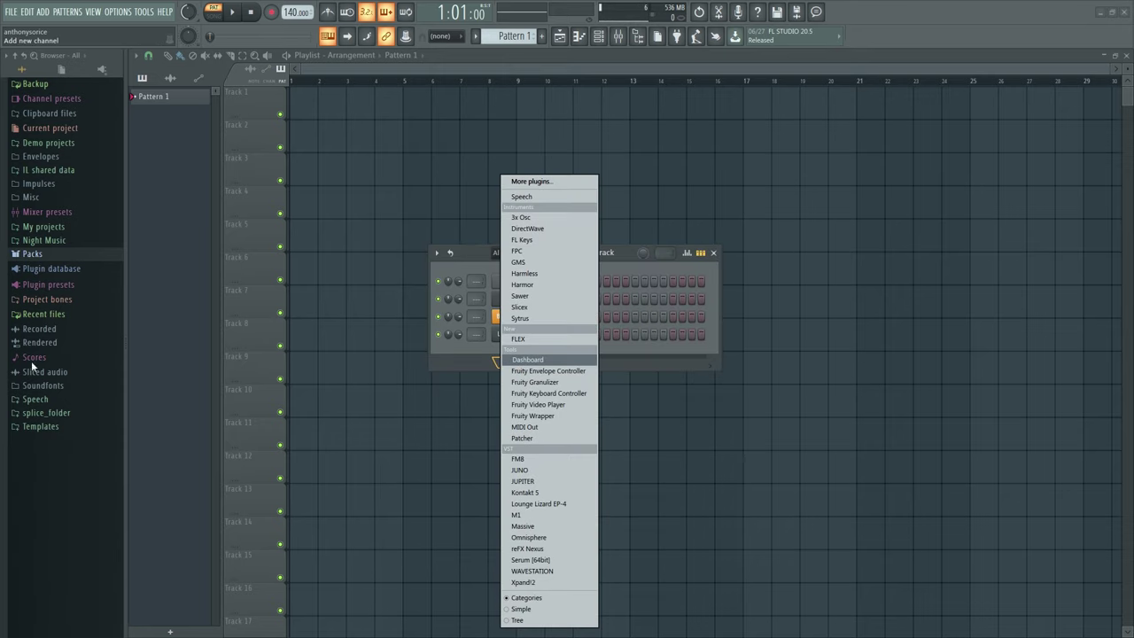
click(83, 9)
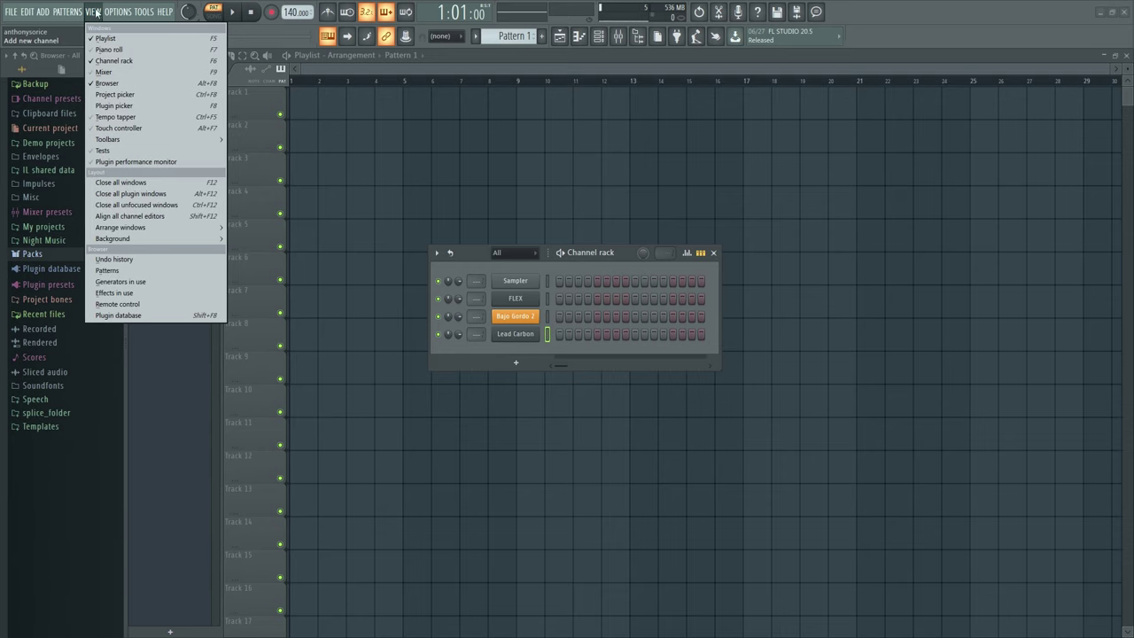
click(132, 73)
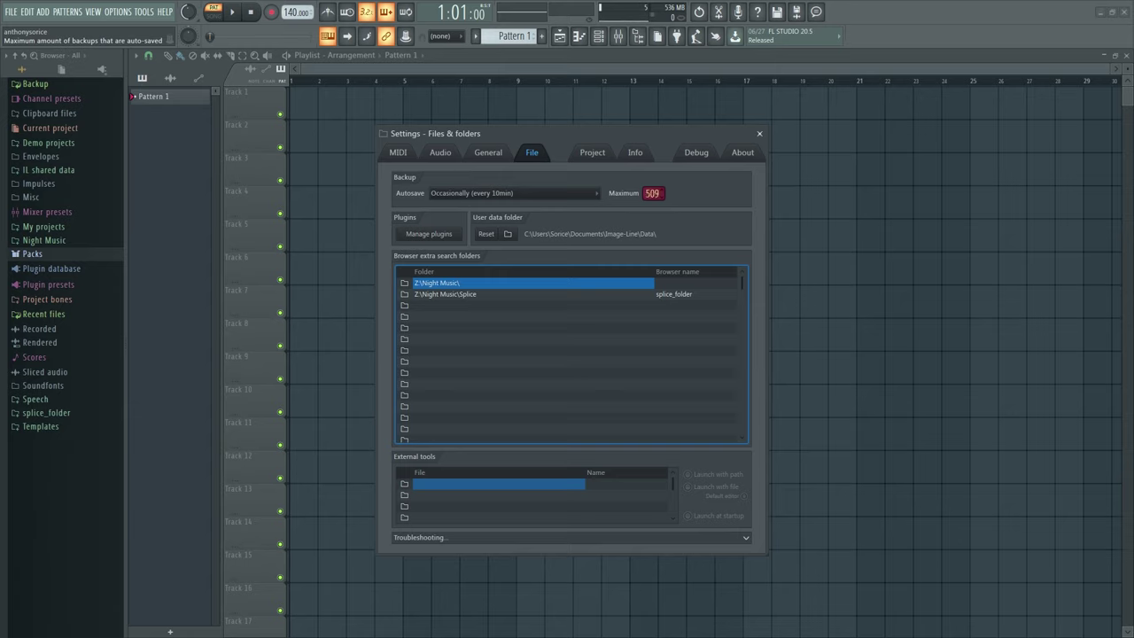
mouse_move(653, 193)
mouse_down()
mouse_move(653, 173)
mouse_move(653, 198)
mouse_up()
drag(653, 193, 684, 413)
drag(653, 194, 653, 208)
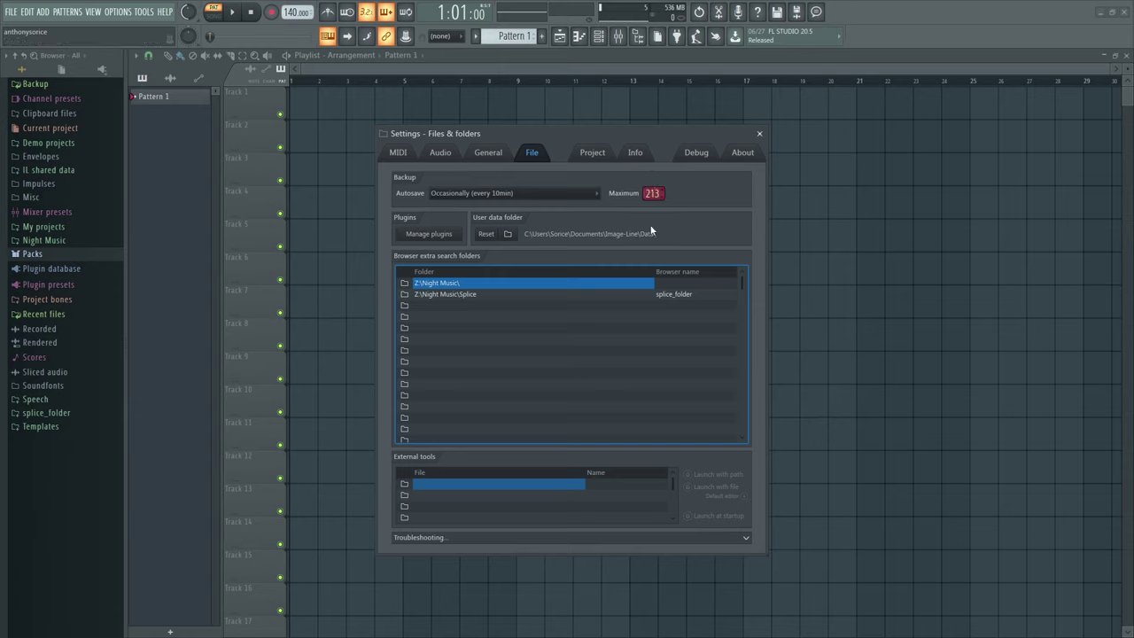
click(759, 134)
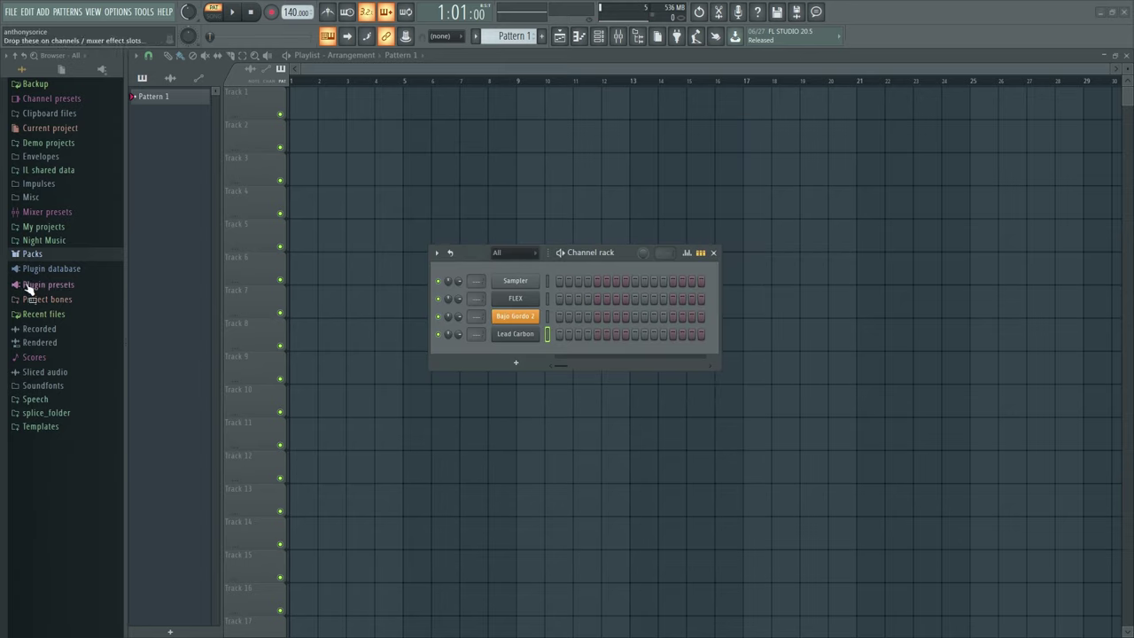
- Expand Night Music, Packs and the Cymatics Hip Hop Beat Starter 2 - Work folder, preview its 808 loop, and widen the browser
click(53, 242)
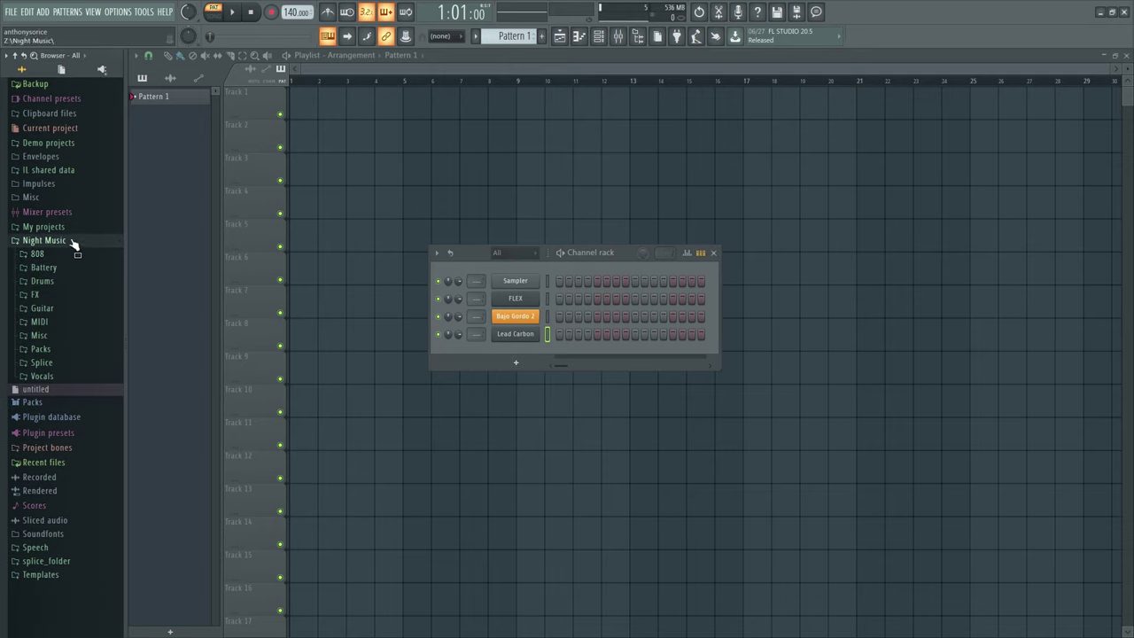
click(79, 350)
click(87, 378)
click(90, 390)
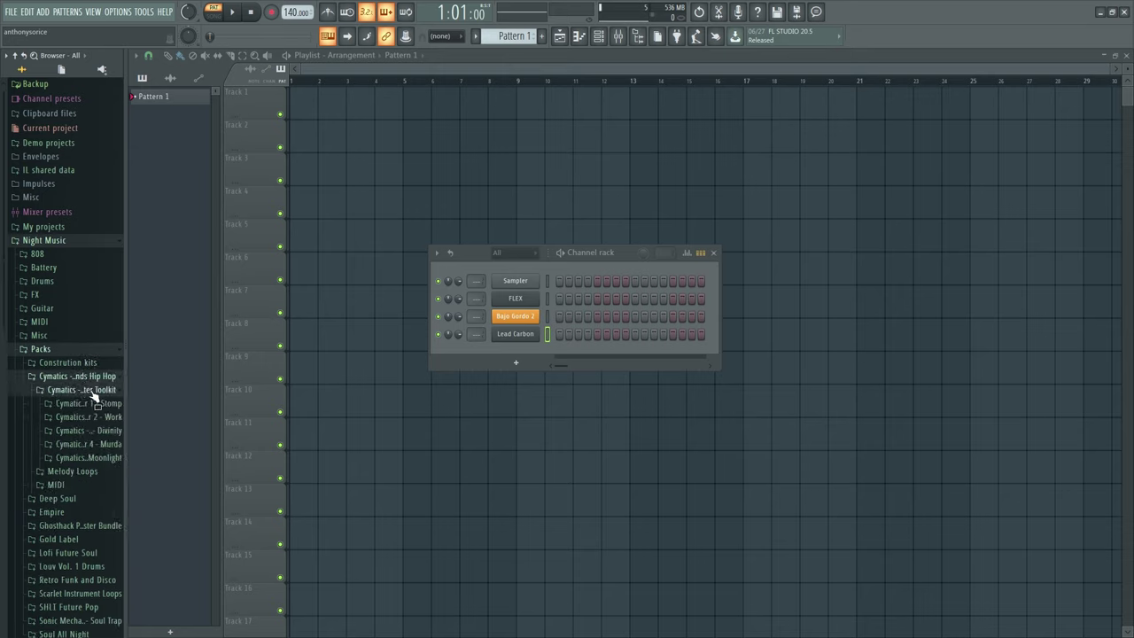
click(120, 417)
click(111, 431)
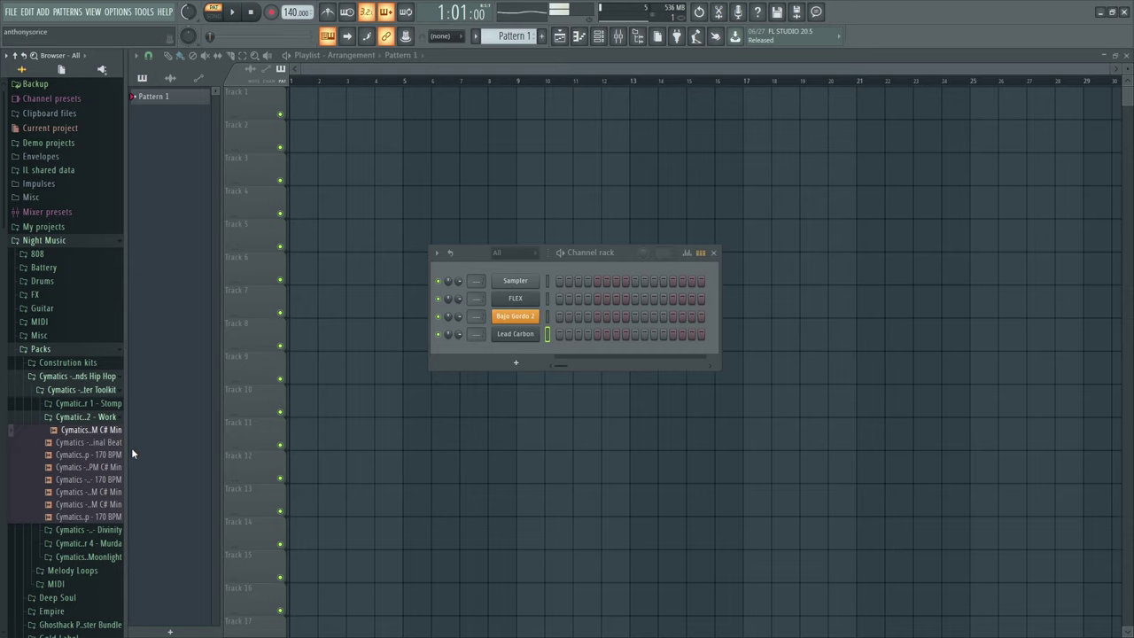
drag(132, 447, 383, 446)
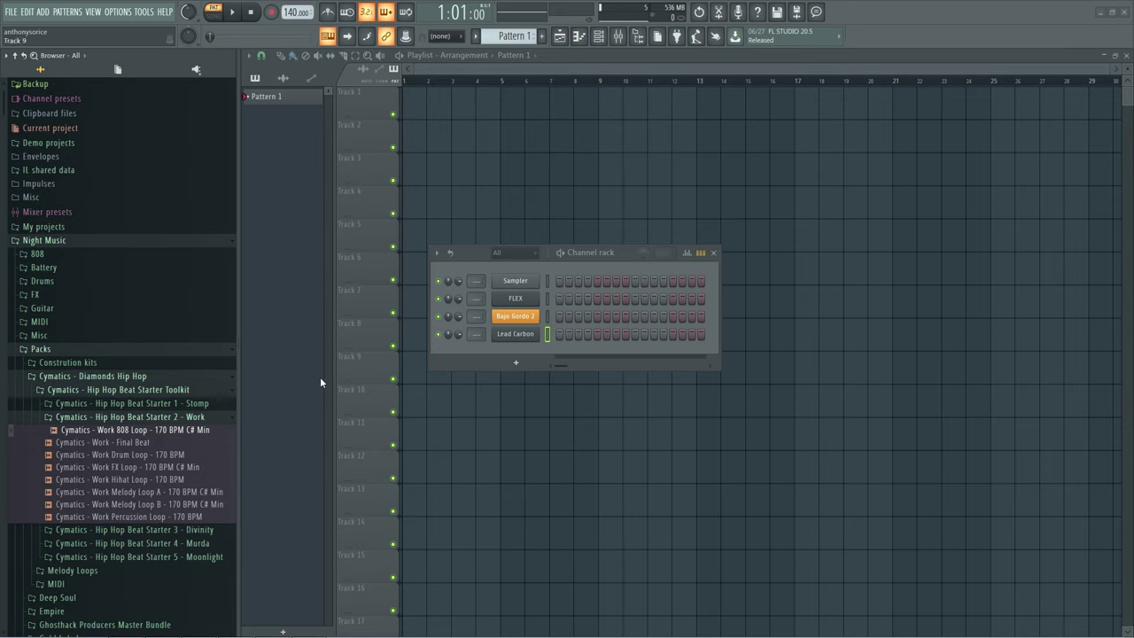
- Preview the Cymatics - Work 808 Loop again, narrow the browser slightly and collapse the Packs folder under Night Music
click(184, 431)
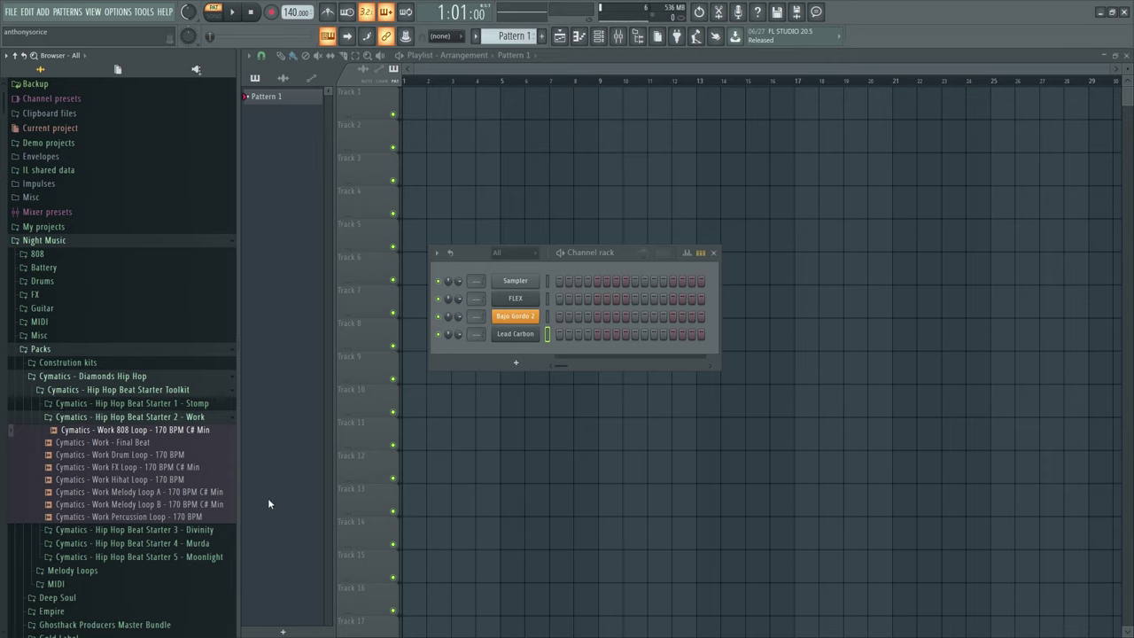
click(162, 432)
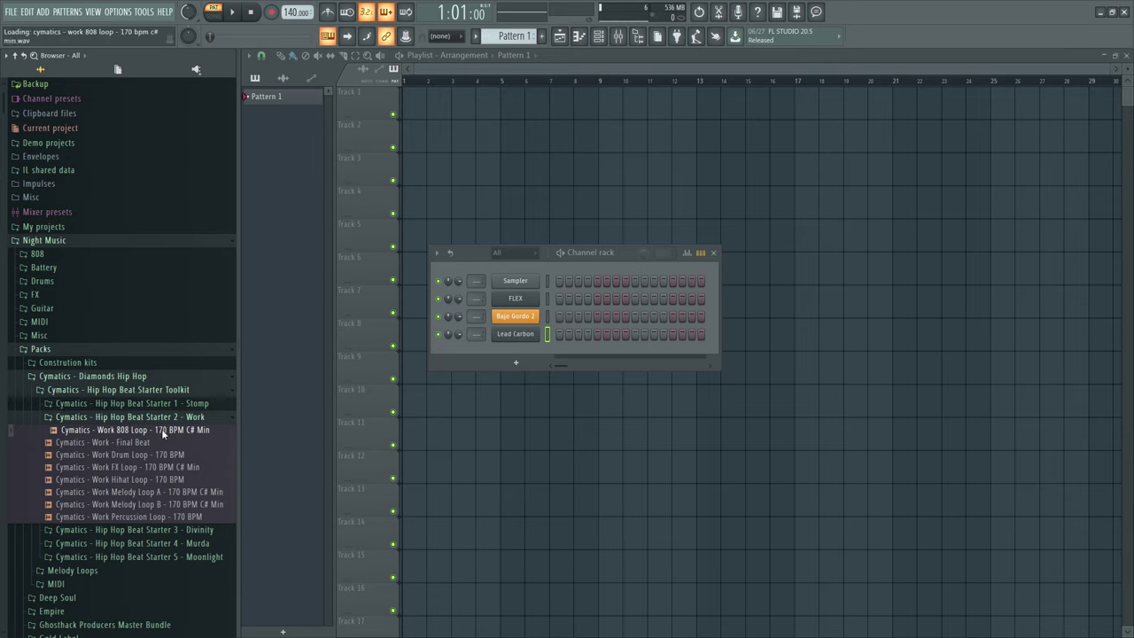
drag(162, 431, 169, 432)
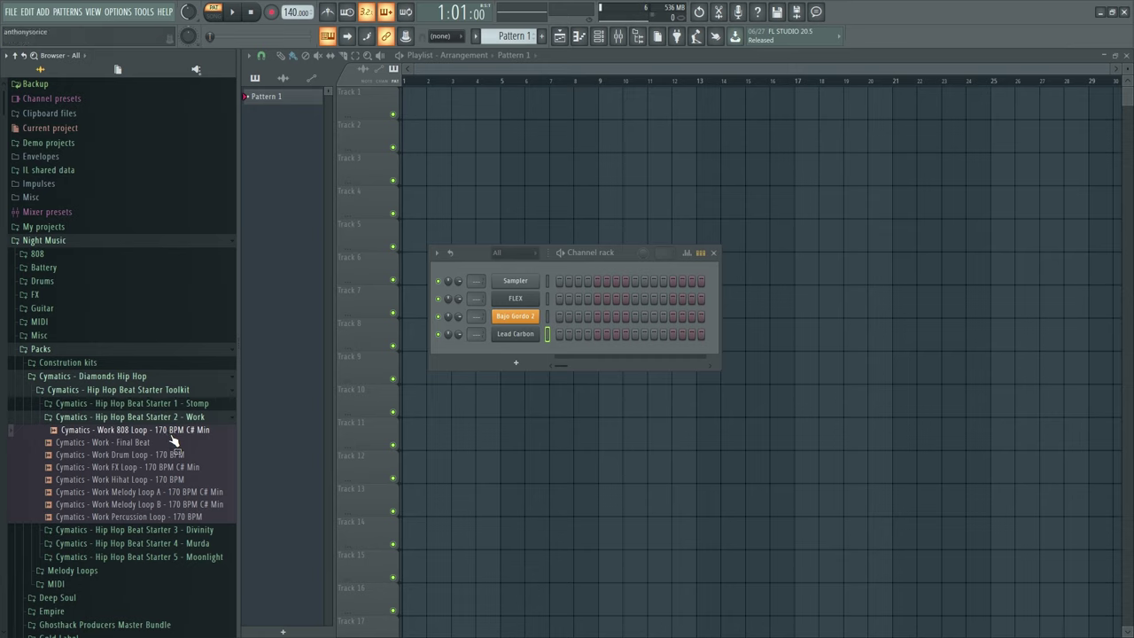
scroll(174, 441, down, 5)
scroll(168, 441, up, 4)
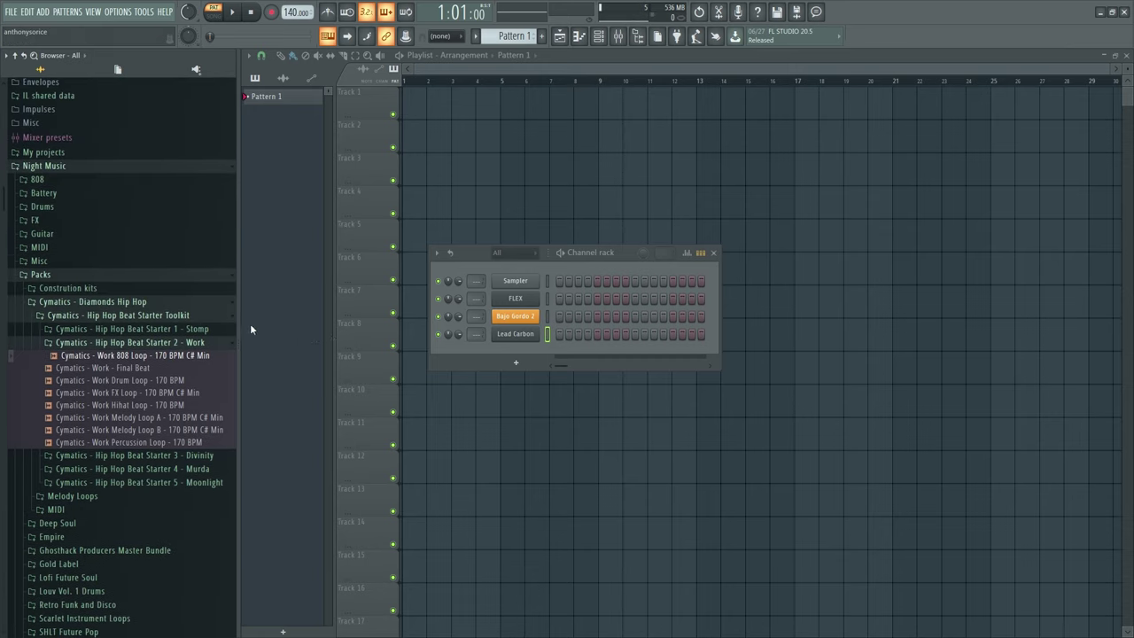
mouse_move(239, 332)
mouse_down()
mouse_move(294, 334)
mouse_move(236, 333)
mouse_move(227, 319)
mouse_up()
click(102, 277)
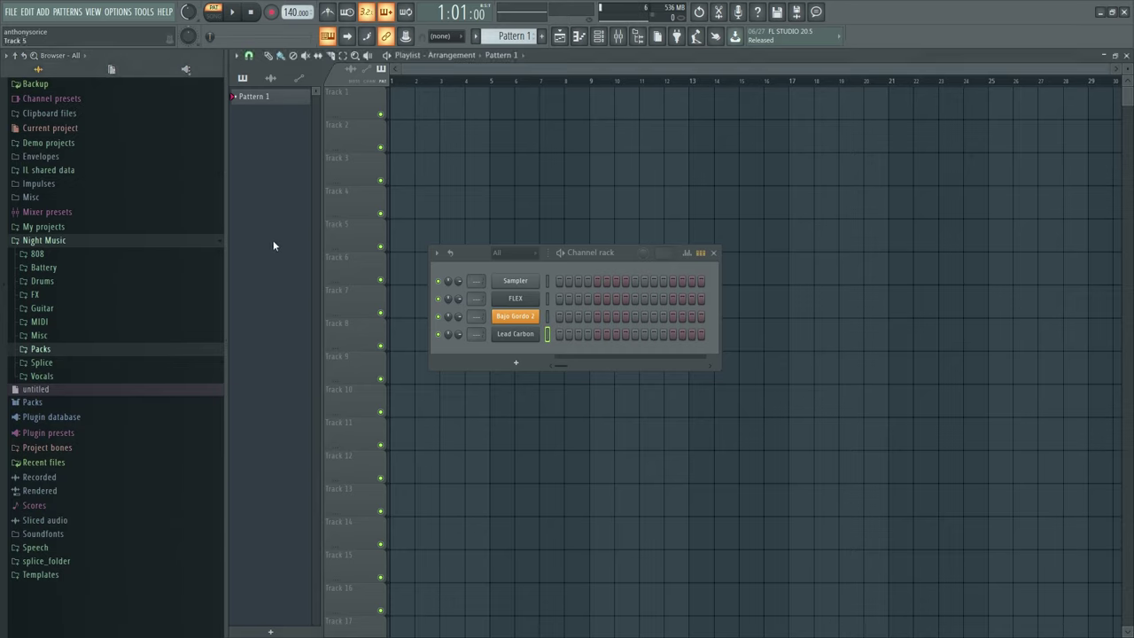
- Show the Plugin performance monitor and move it and the Channel rack apart so they no longer overlap
click(94, 16)
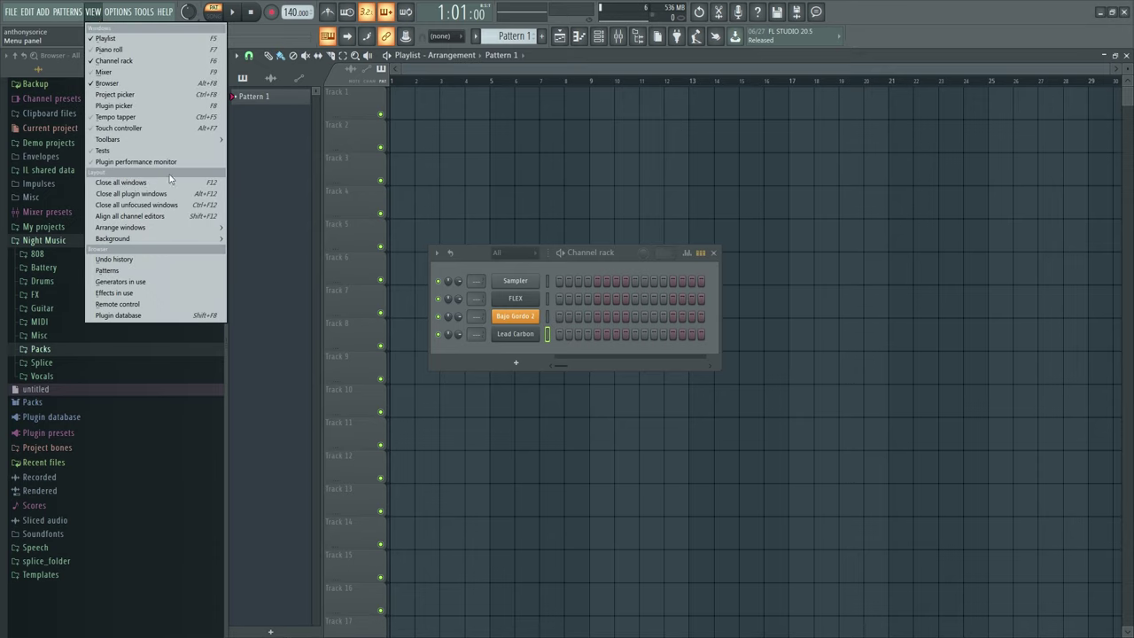
click(136, 161)
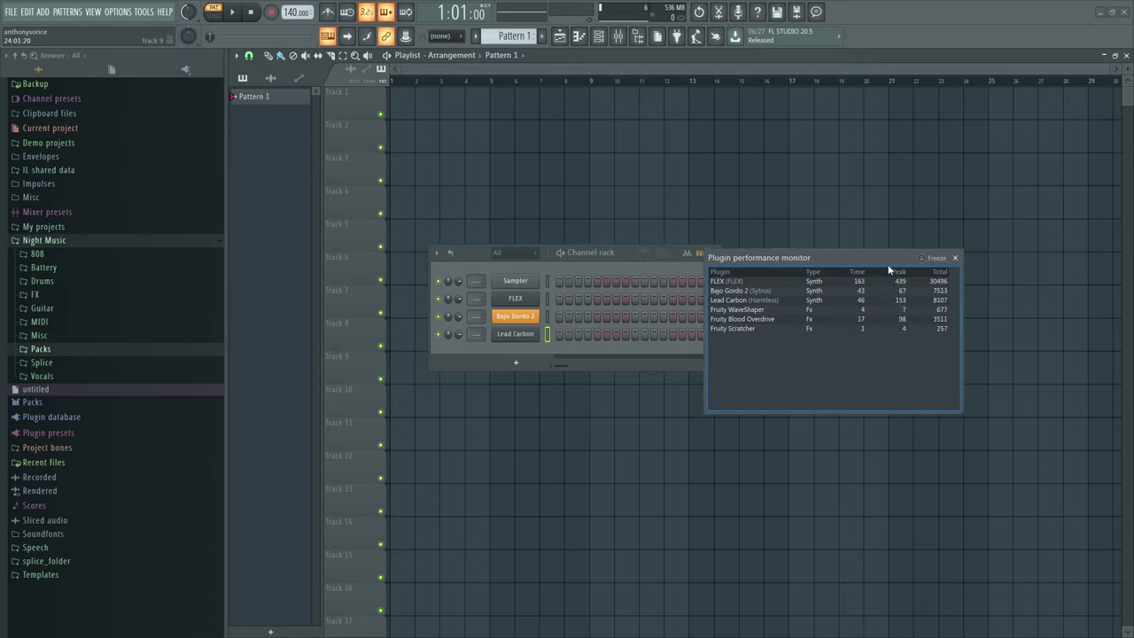
drag(887, 272, 886, 174)
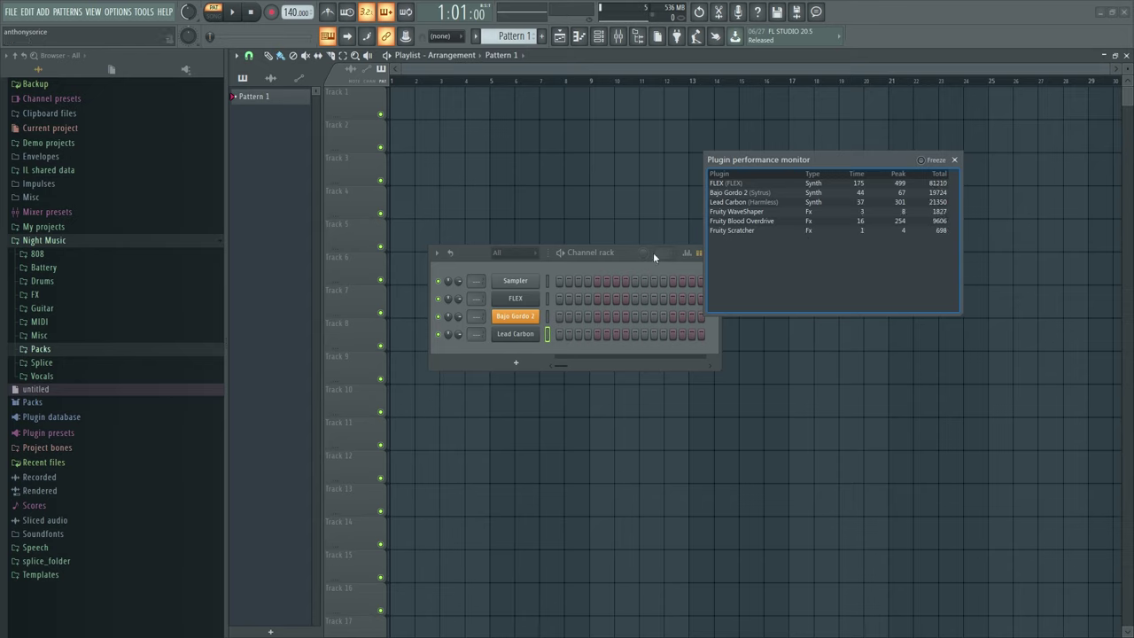
drag(482, 257, 438, 285)
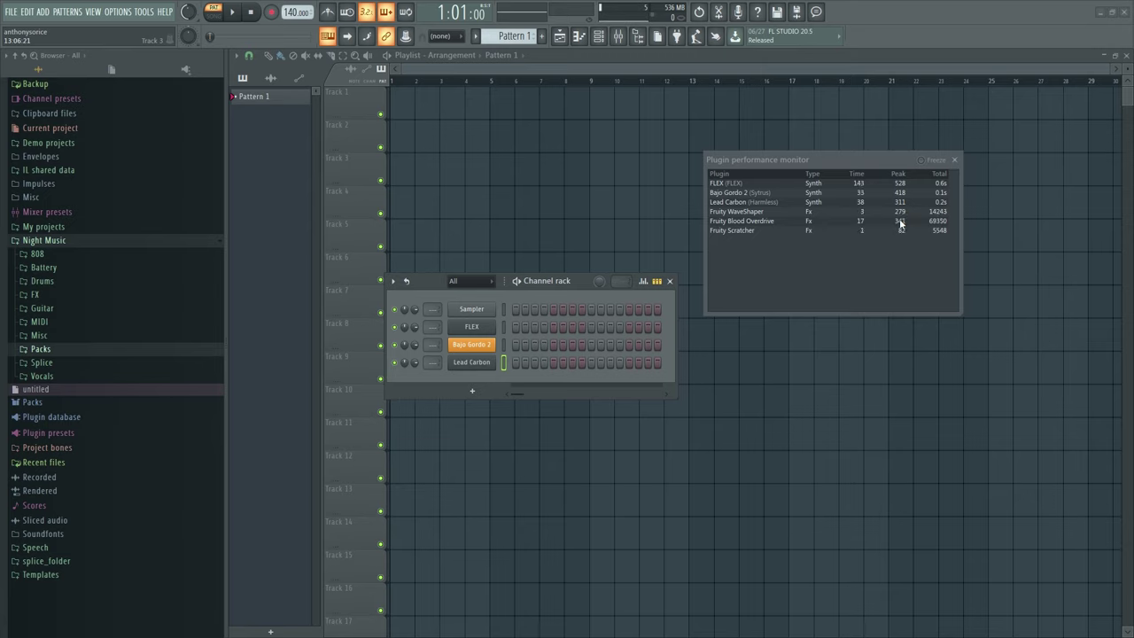
- Freeze the readings in the Plugin performance monitor, unfreeze them again and close the monitor
click(921, 161)
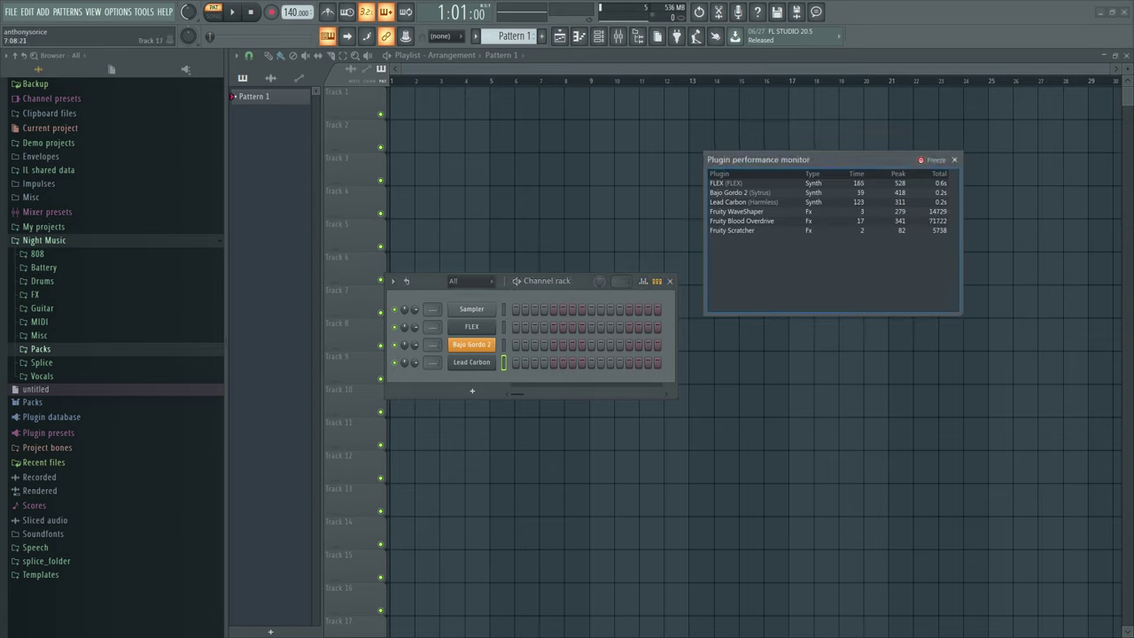
click(922, 160)
click(955, 161)
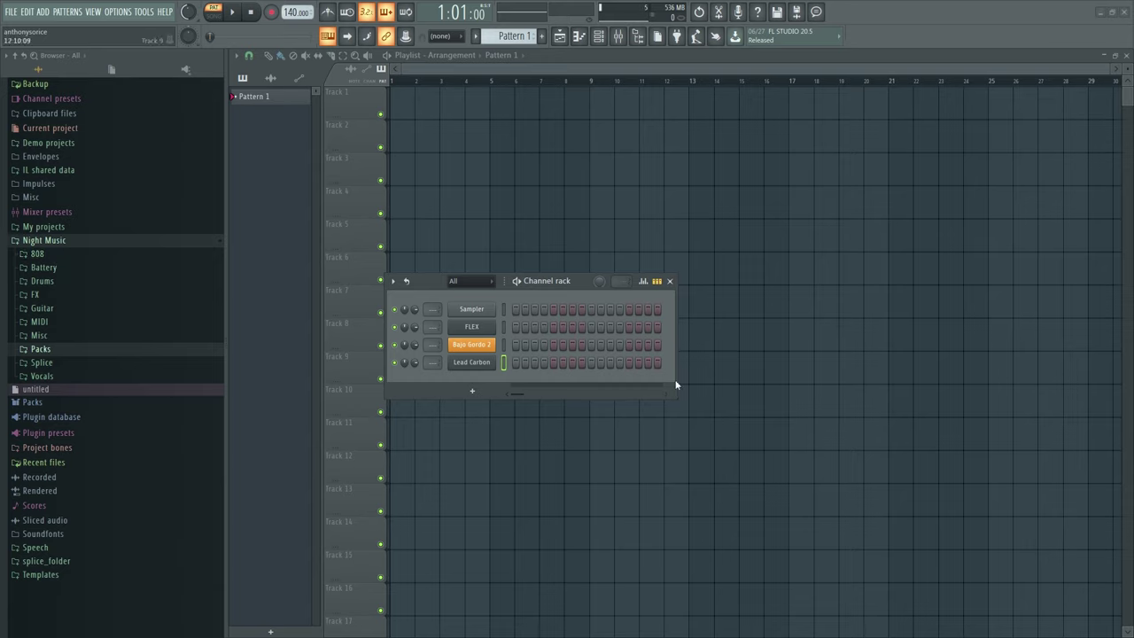
- View the plugins available for a new channel, then try deleting the Lead Carbon channel with "Don't show this in the future" toggled, cancelling the deletion
click(474, 391)
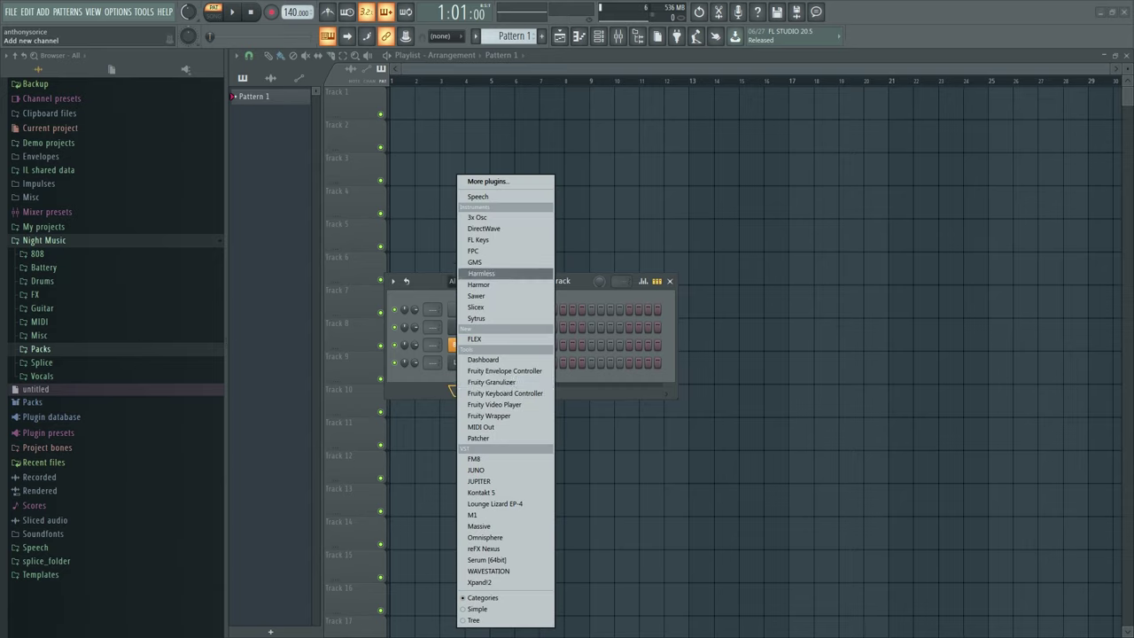
click(482, 273)
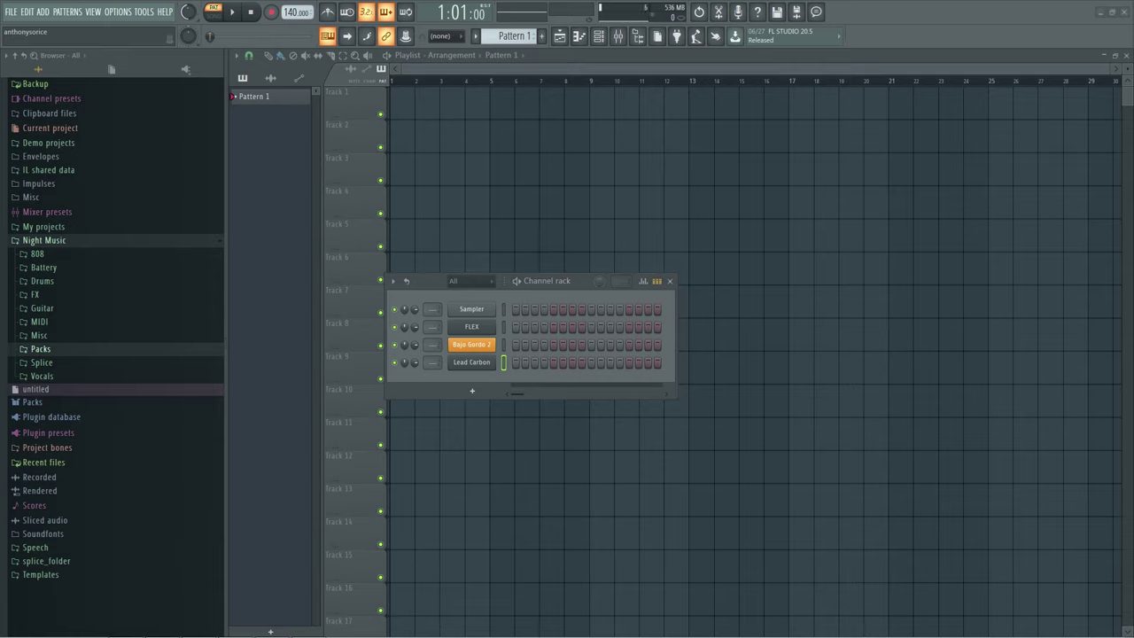
right_click(472, 363)
click(540, 478)
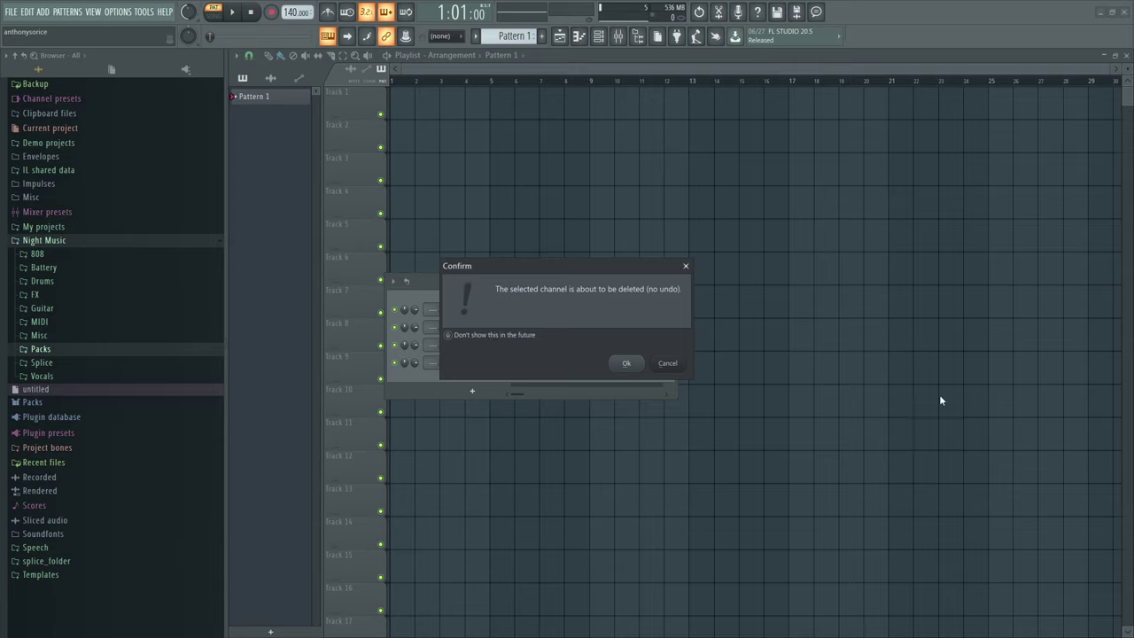
click(486, 337)
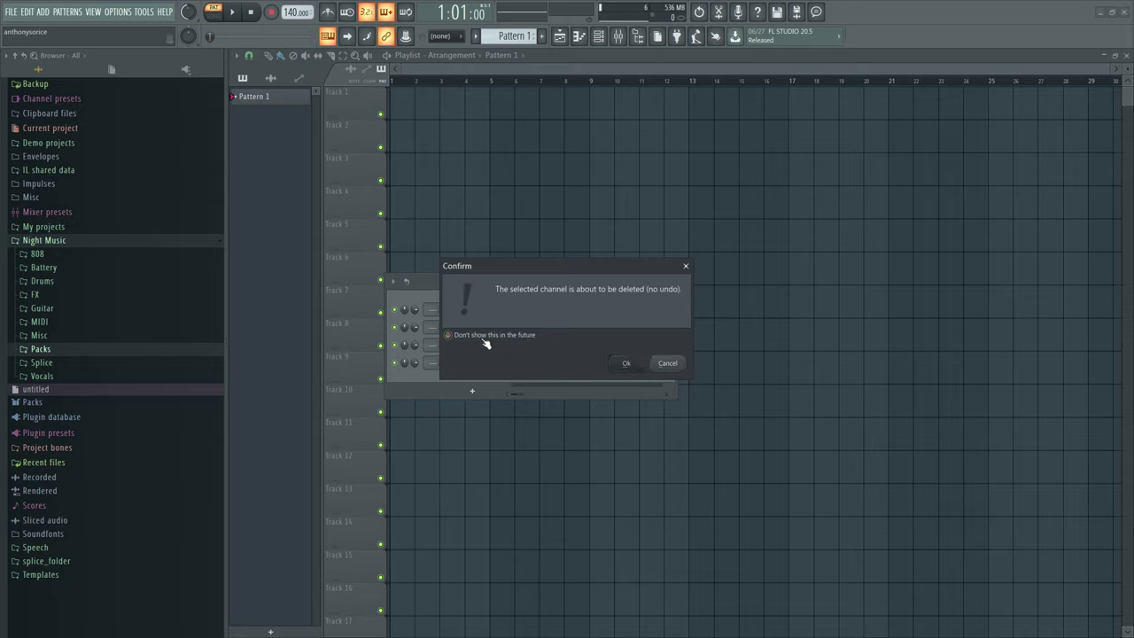
click(668, 364)
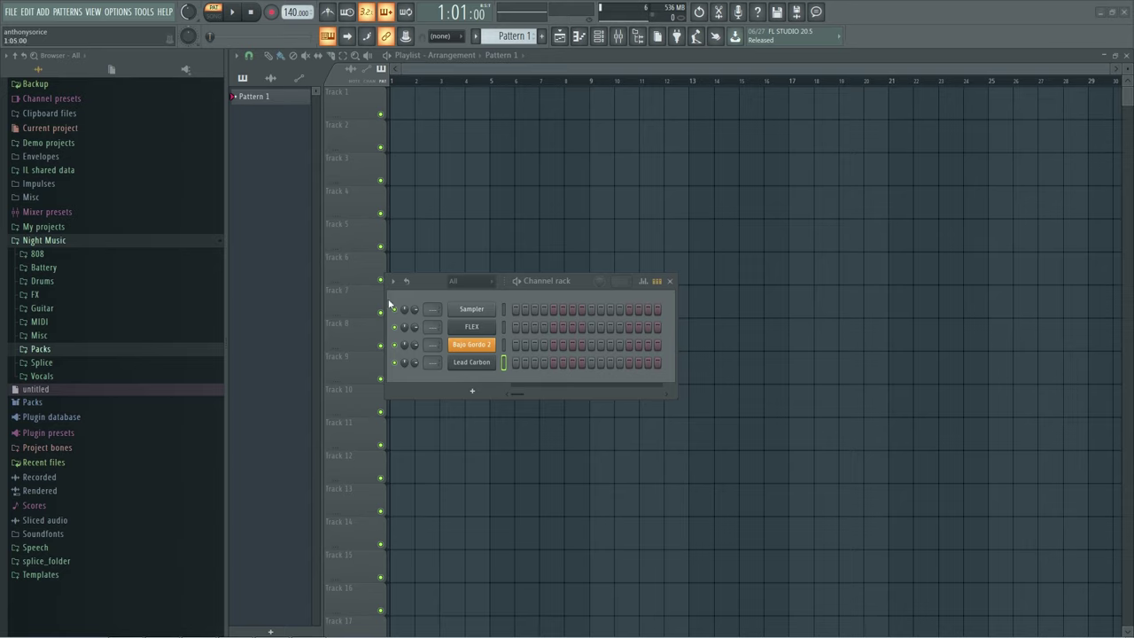
- Reposition the Channel rack over the middle of the Playlist and widen it to show more steps per channel
drag(586, 288, 796, 256)
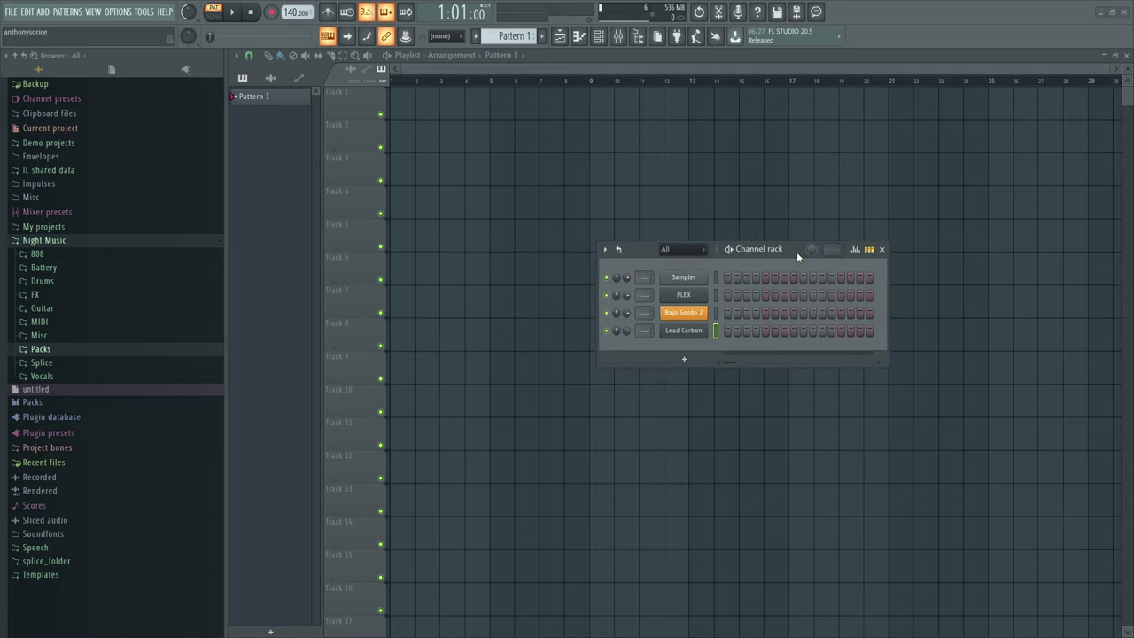
drag(886, 360, 809, 364)
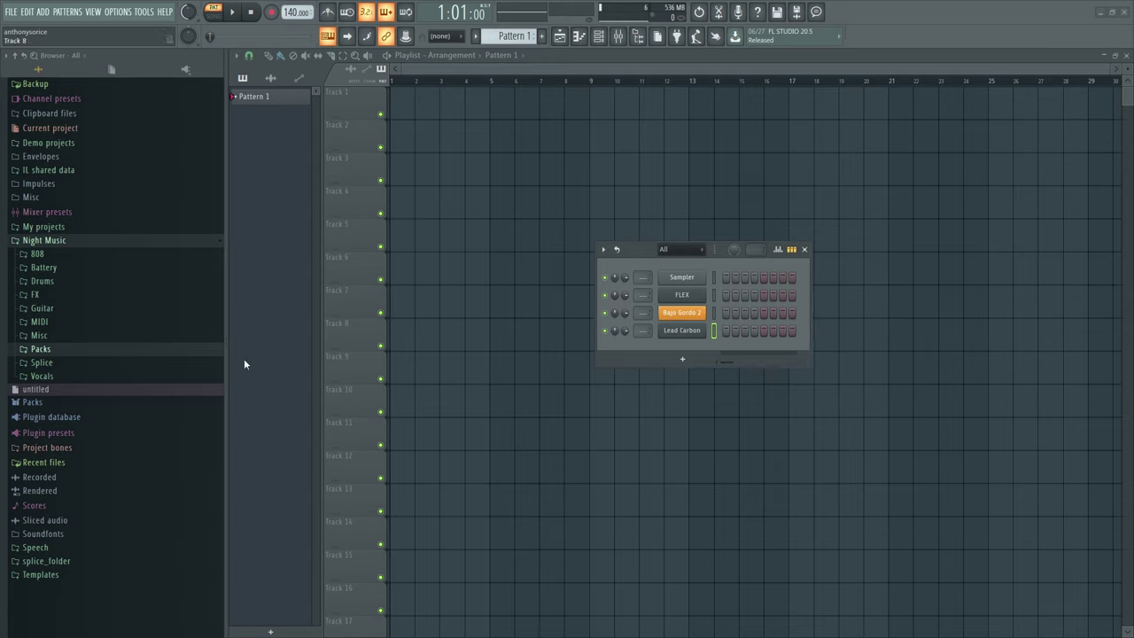
drag(641, 251, 463, 264)
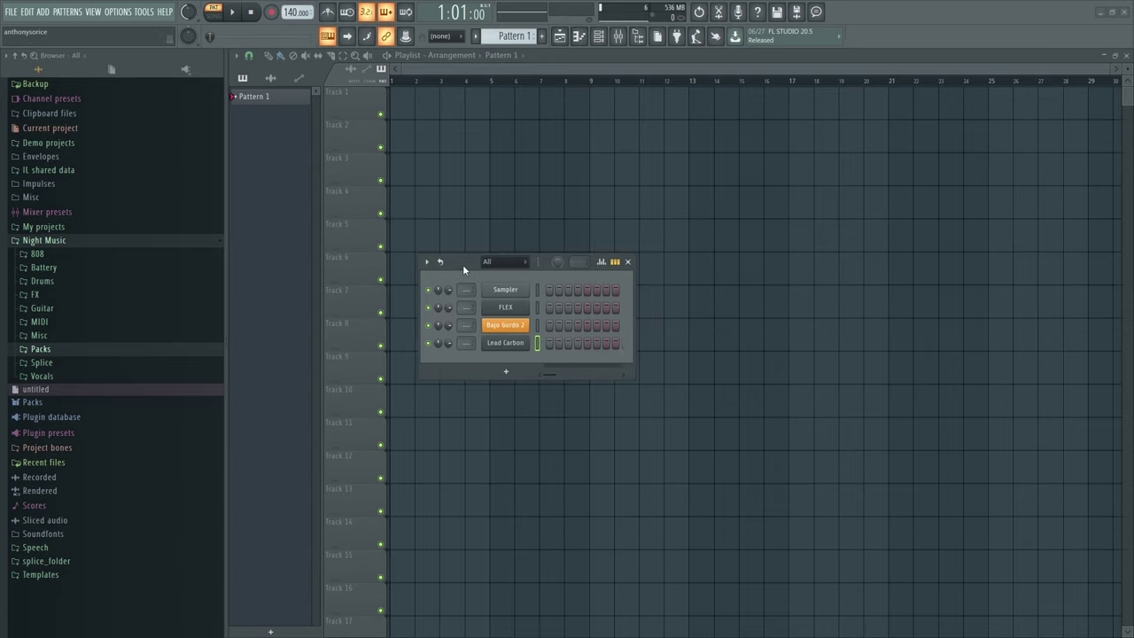
drag(629, 304, 898, 292)
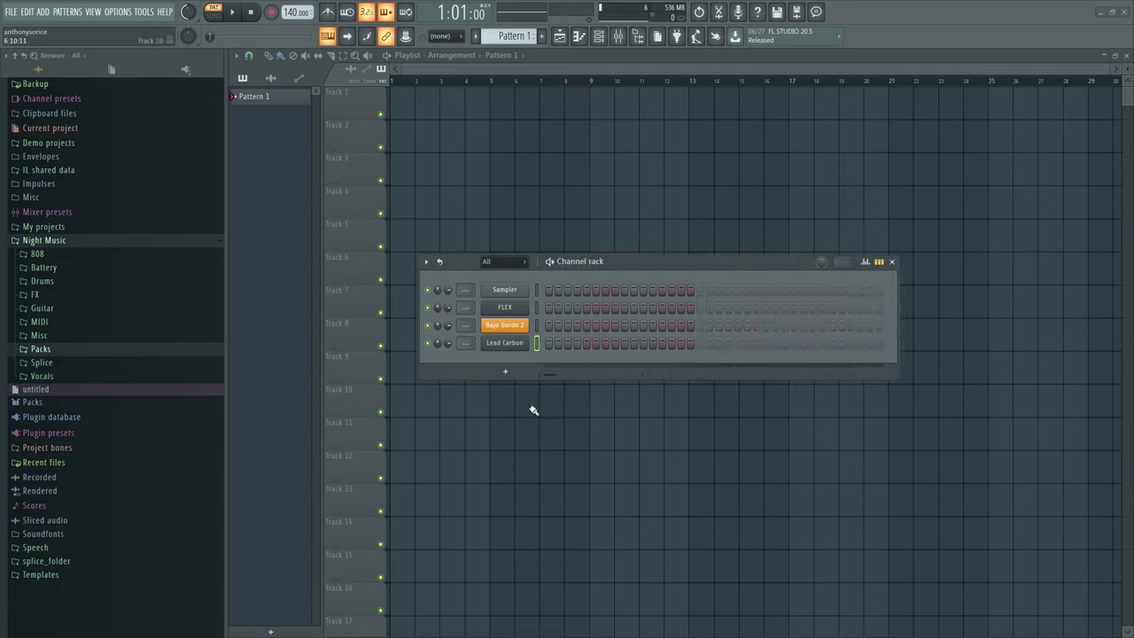
click(505, 371)
click(364, 300)
scroll(363, 299, down, 2)
click(80, 12)
mouse_move(34, 12)
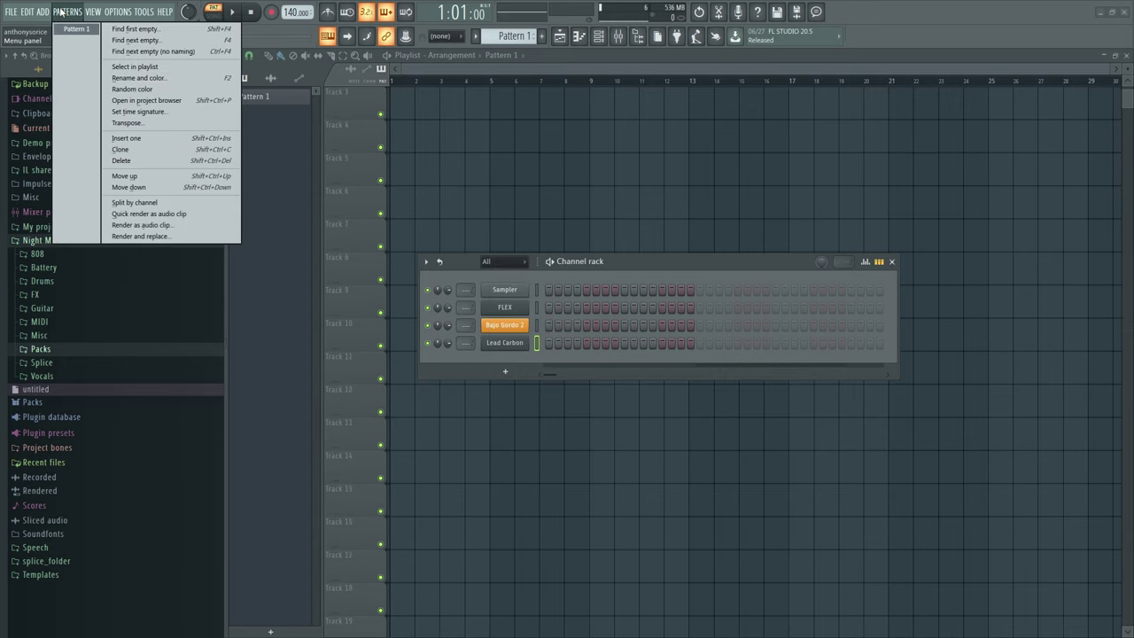
mouse_move(94, 11)
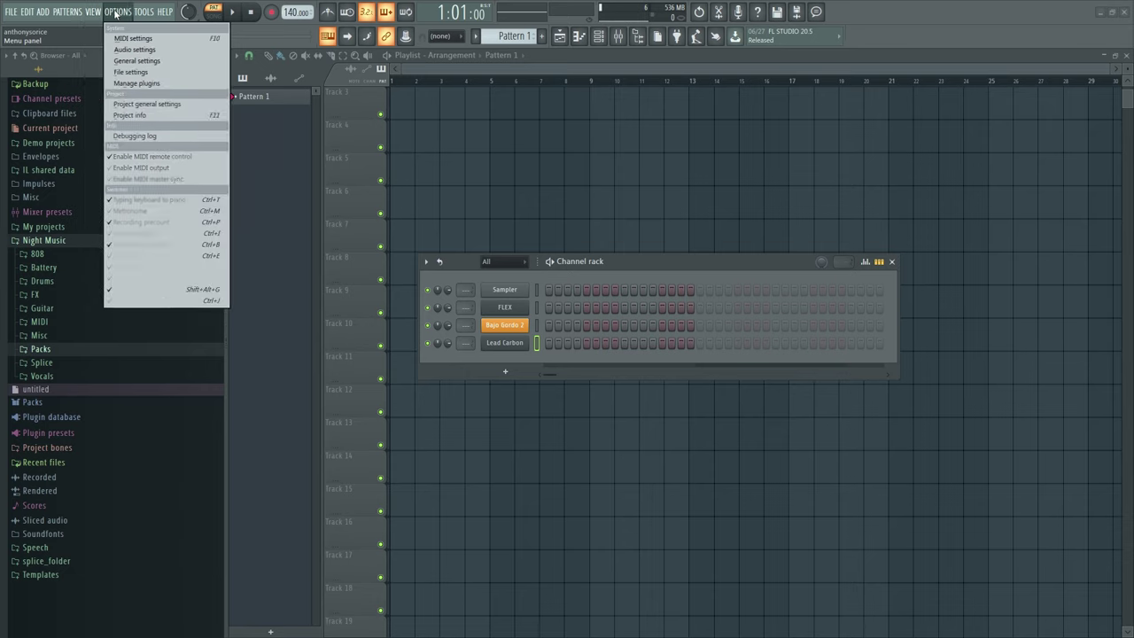
mouse_move(138, 14)
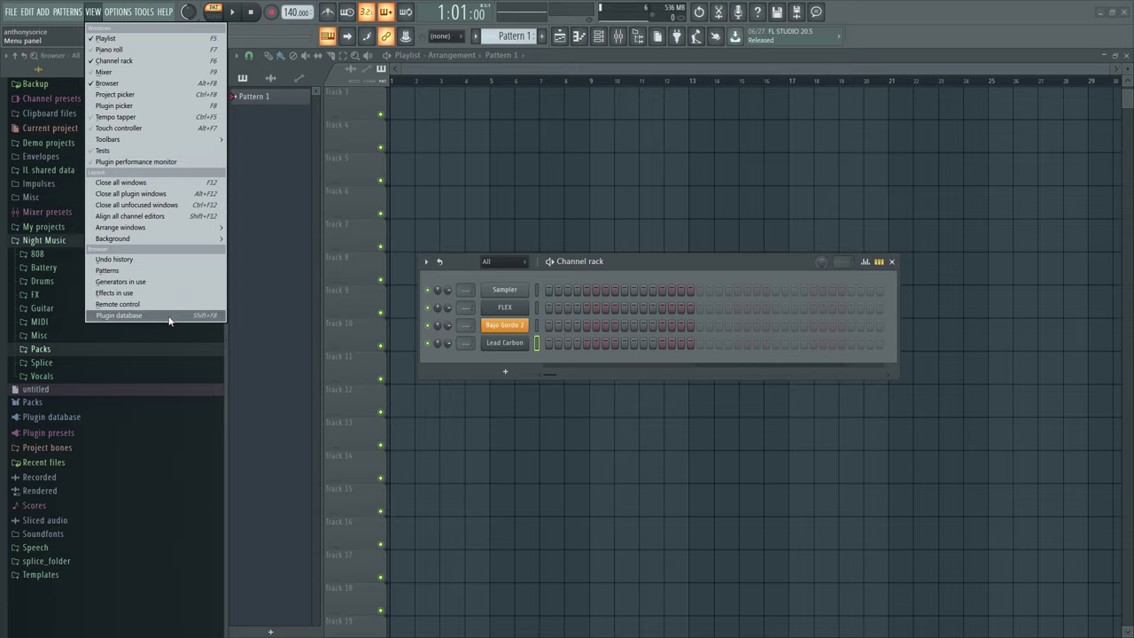
click(475, 370)
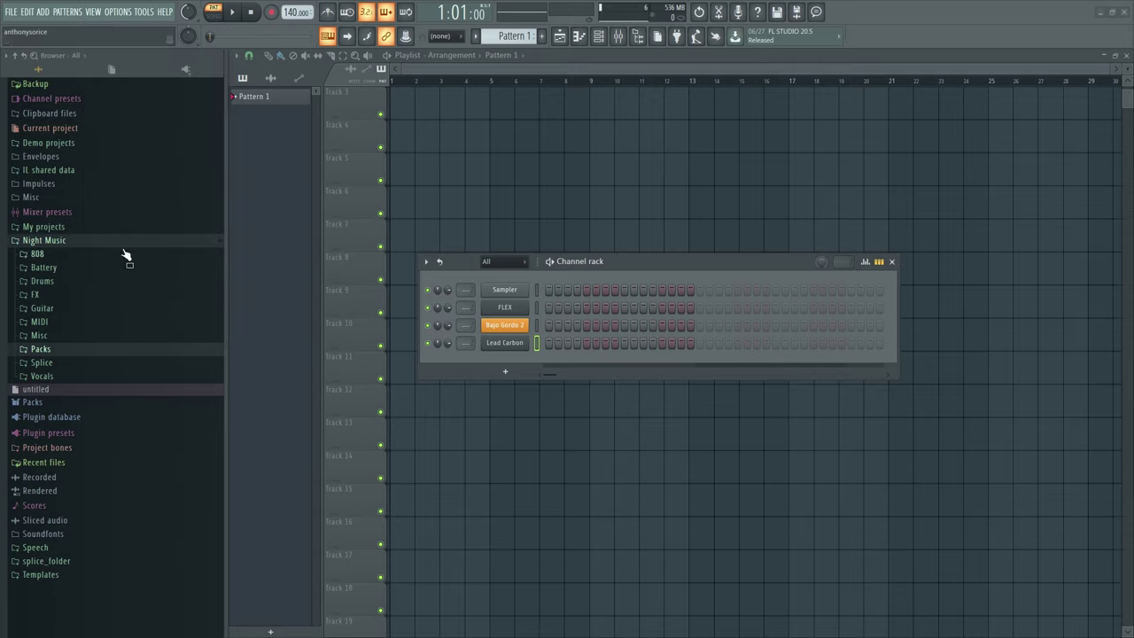
- Bring up the FLEX synth from the Channel rack, reposition its window to view it and close it again
click(505, 308)
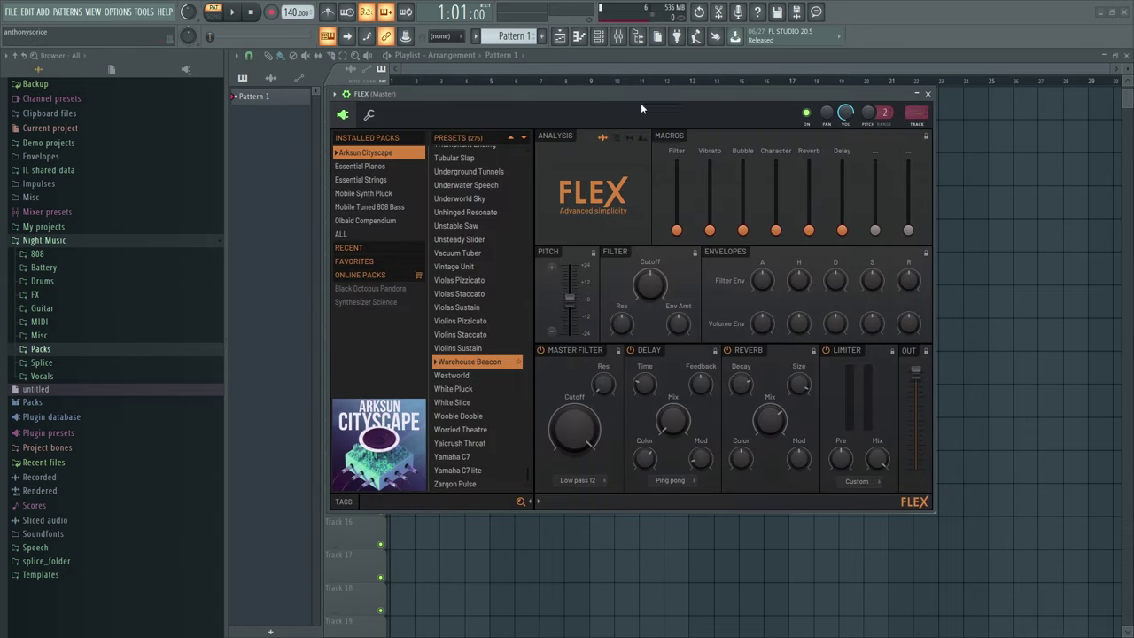
drag(640, 102, 582, 142)
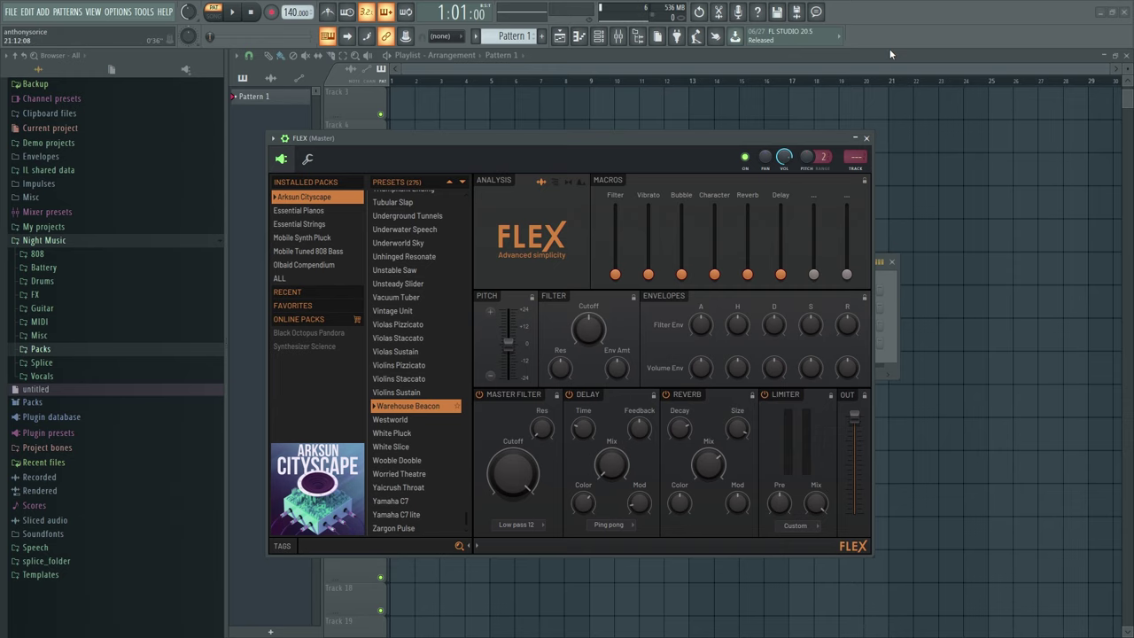
drag(690, 135, 713, 114)
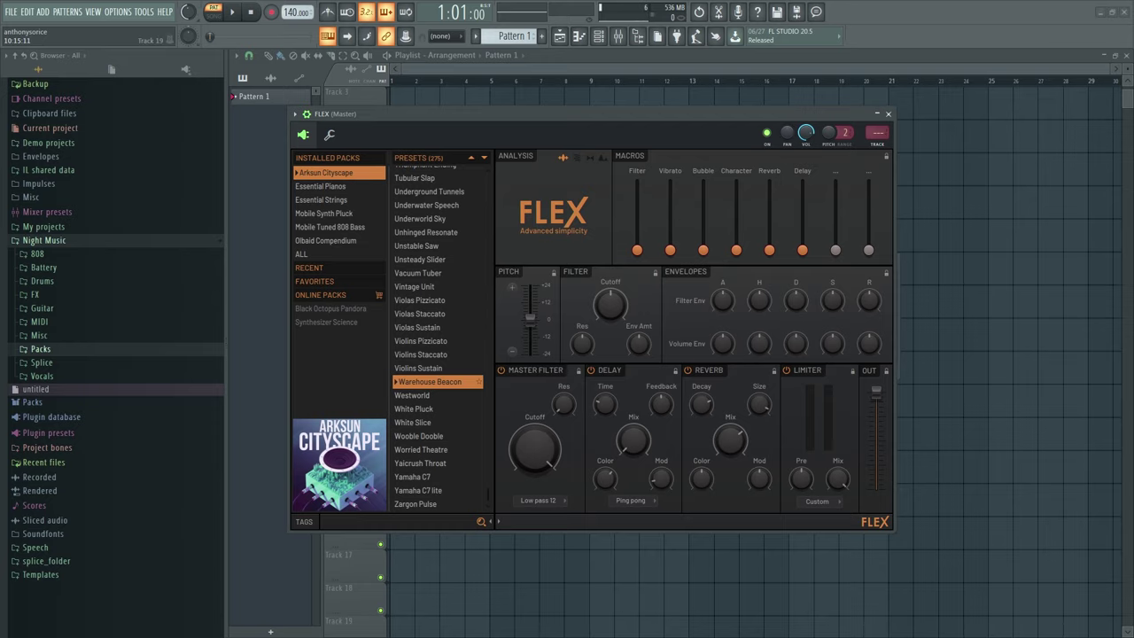
click(889, 115)
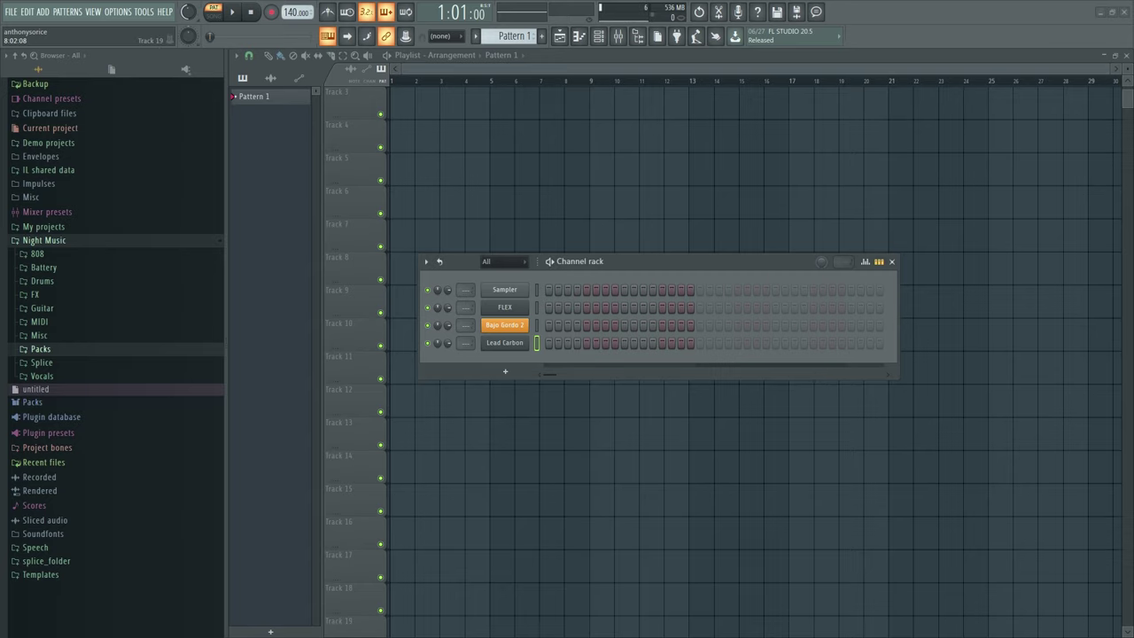
key(super)
key(super)
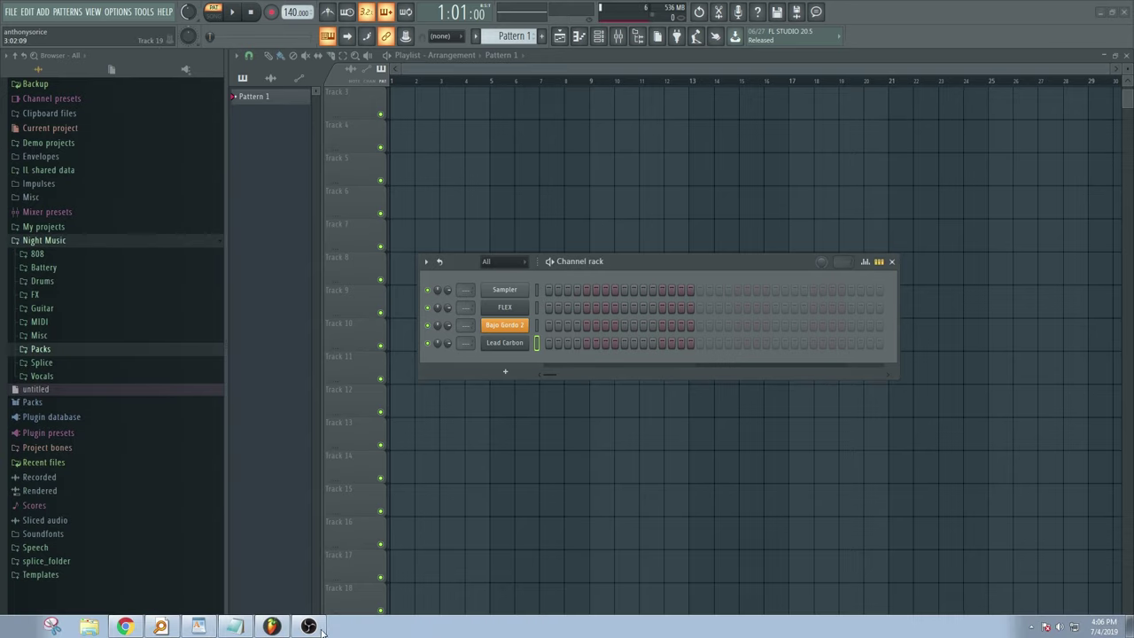